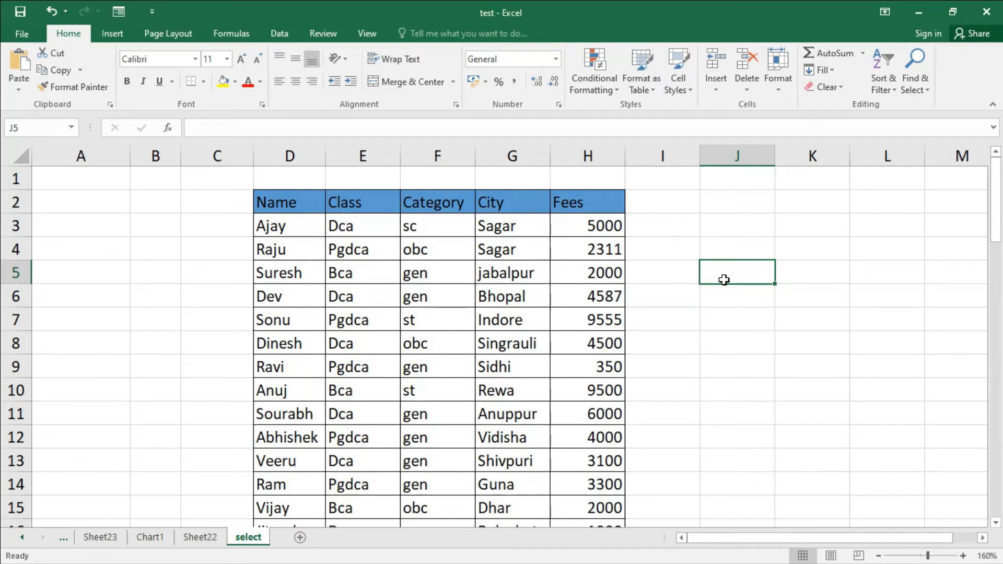
Step: Examine the student table's column headers and scroll through its rows
left_click(299, 204)
left_click(371, 205)
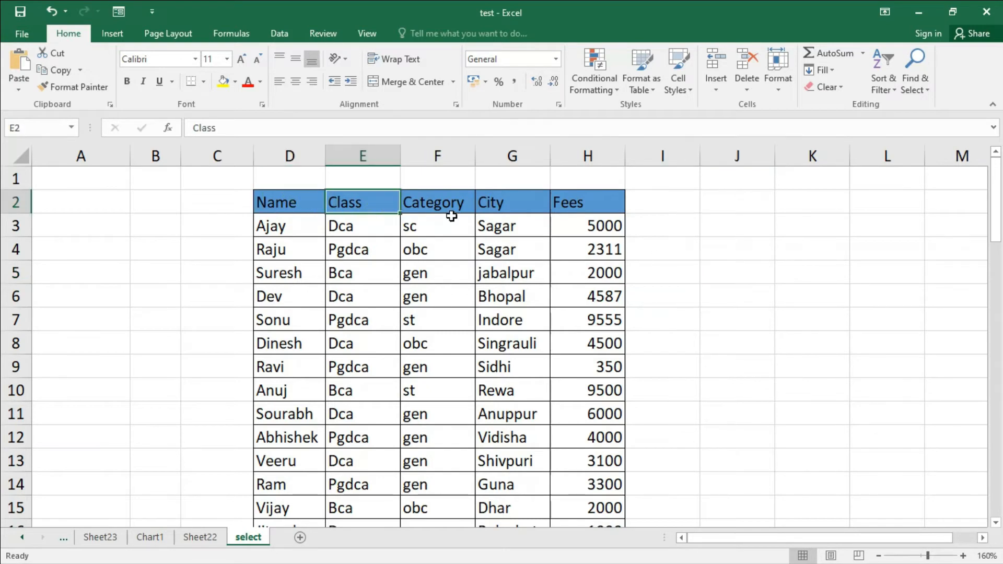
left_click(452, 207)
left_click(508, 206)
left_click(597, 206)
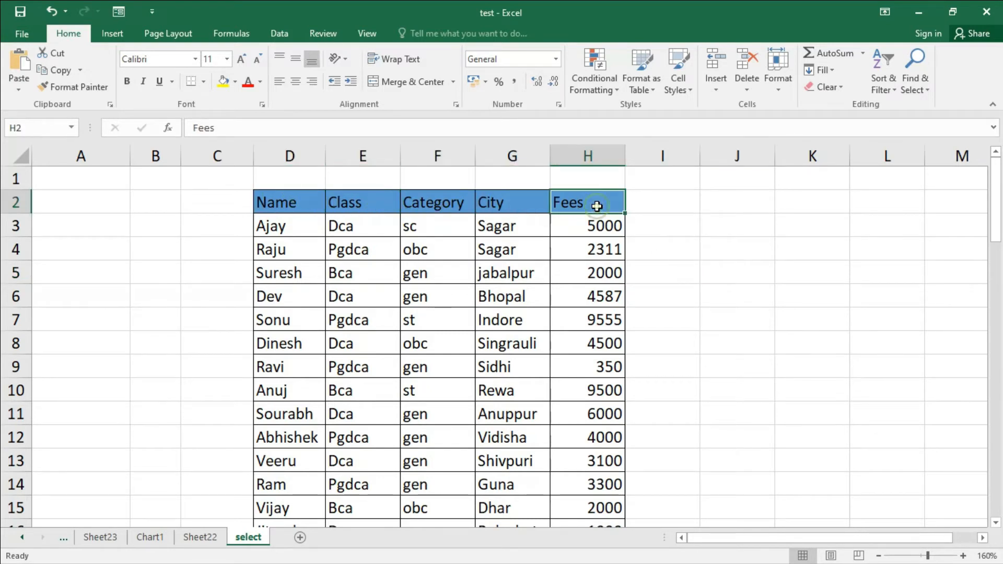
scroll(548, 313, "down", 13)
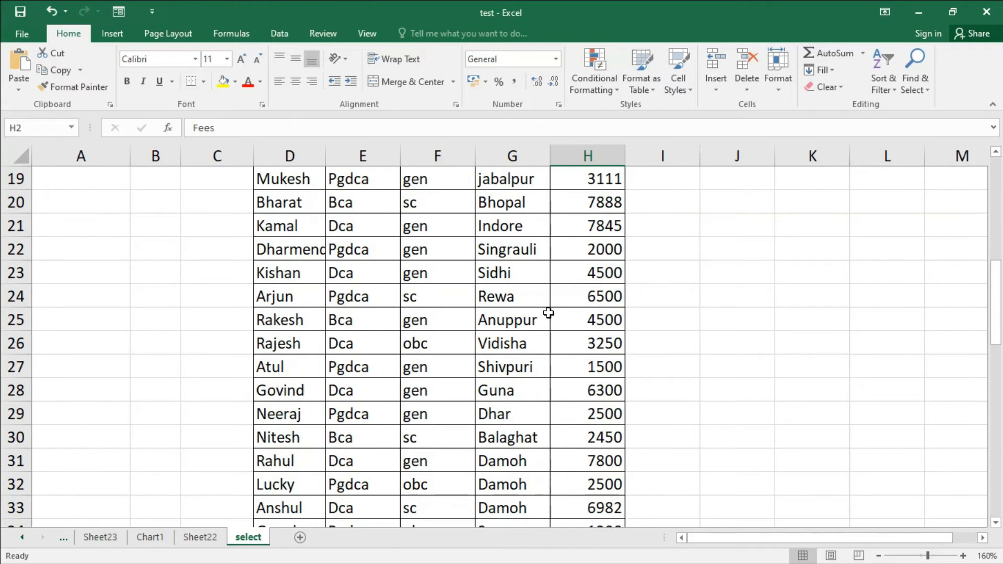
scroll(548, 313, "up", 5)
scroll(548, 313, "up", 8)
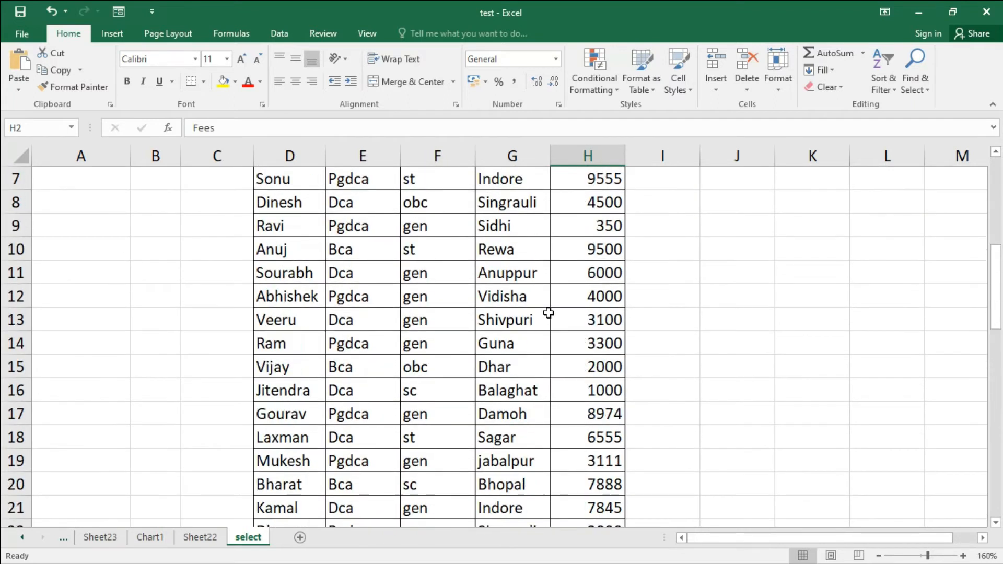
Step: Select the whole table and turn on filtering, then undo the filter
left_click(525, 220)
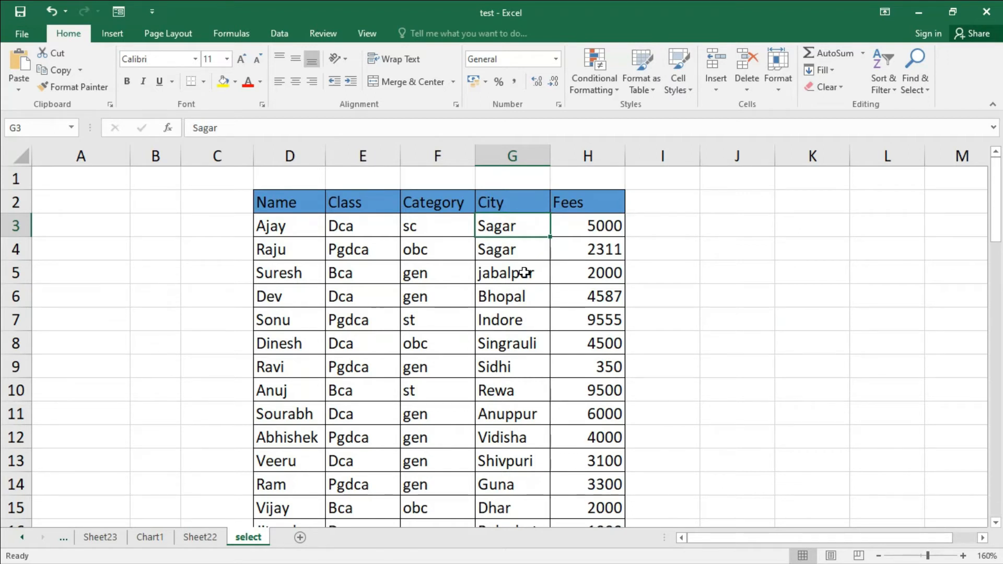
key("ctrl+a")
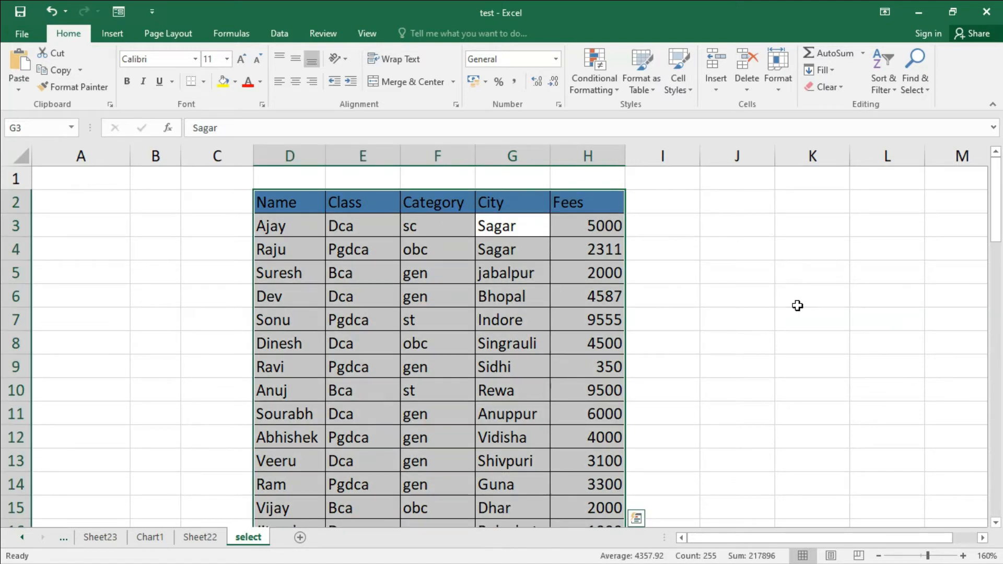
left_click(896, 92)
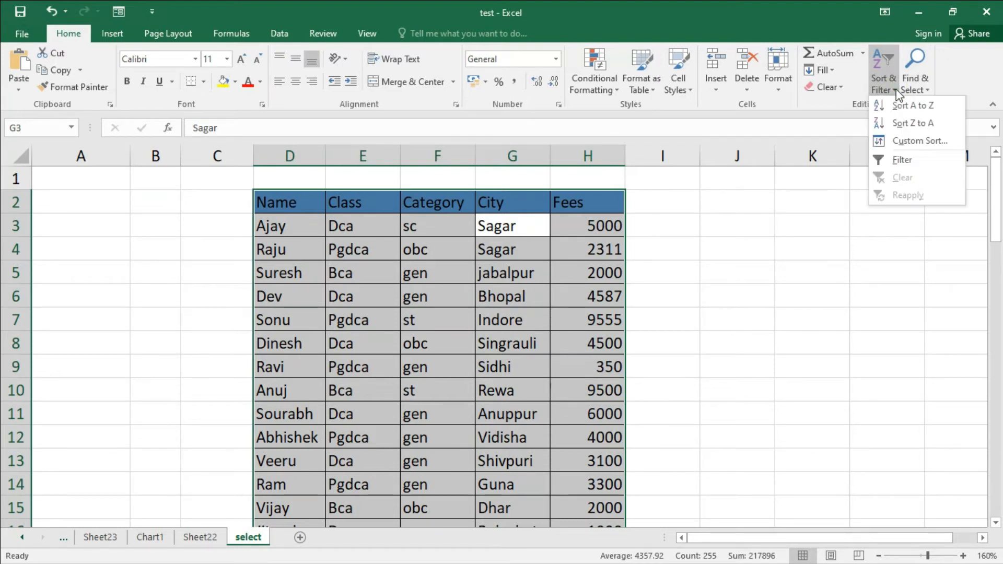
left_click(901, 162)
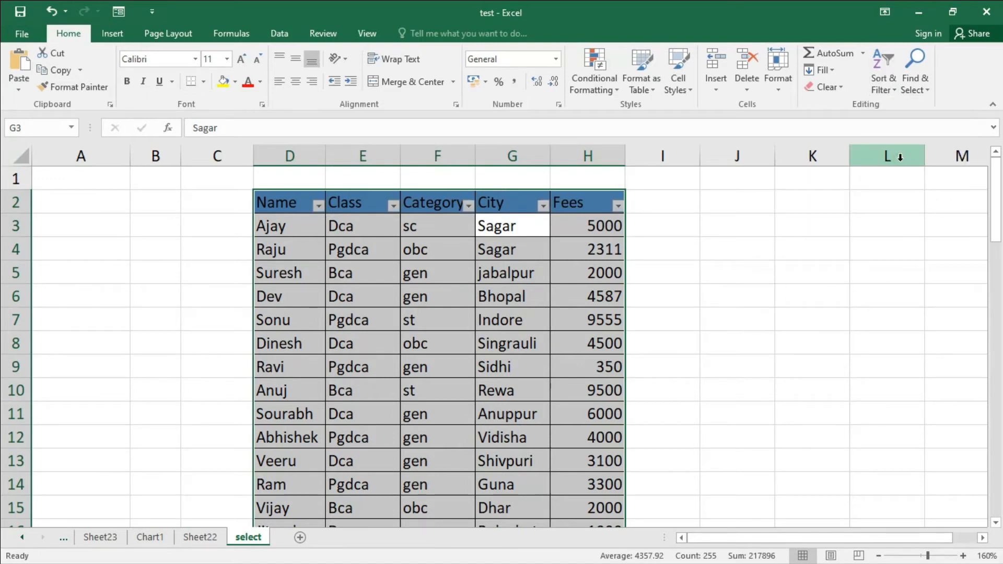
key("ctrl+z")
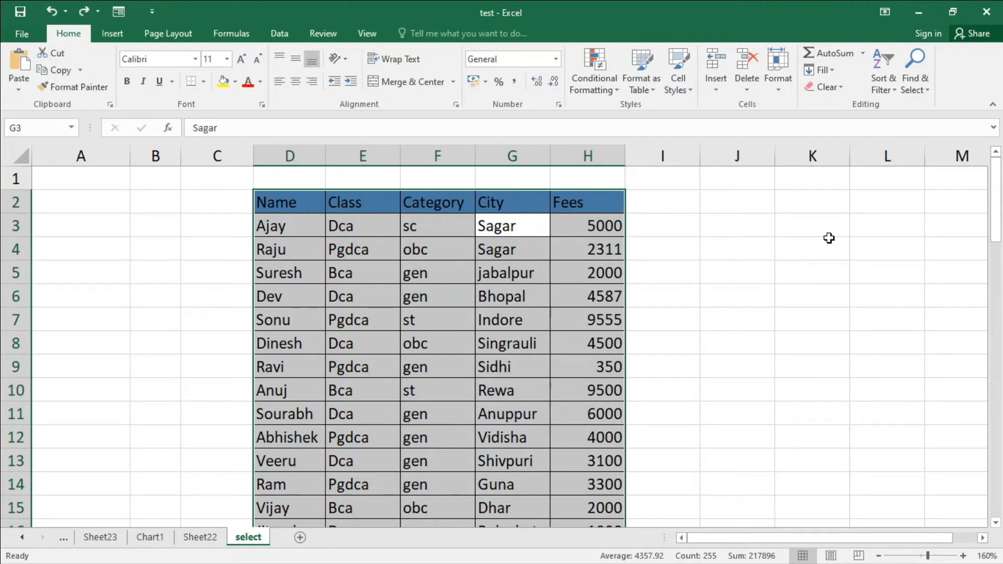
left_click(275, 35)
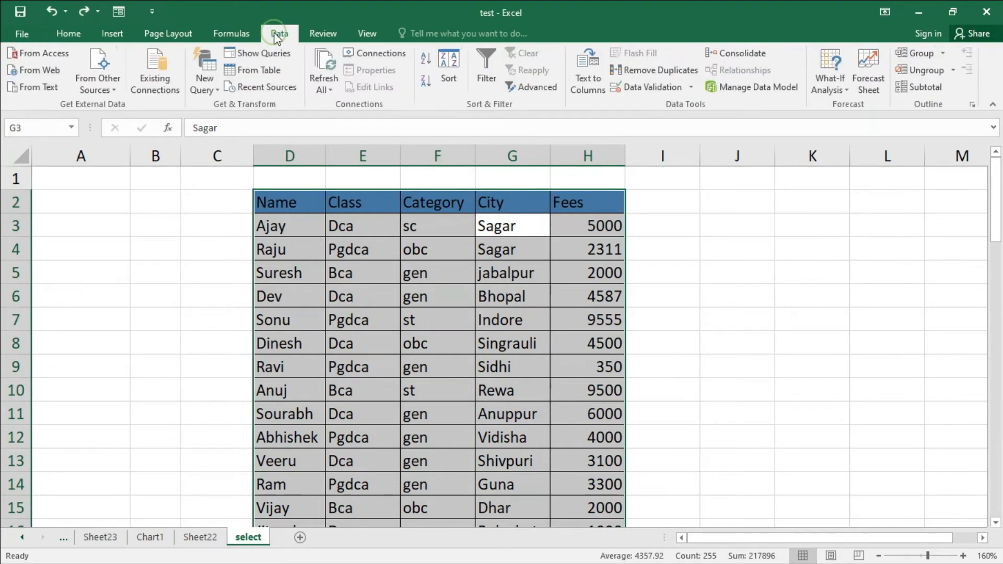
left_click(487, 76)
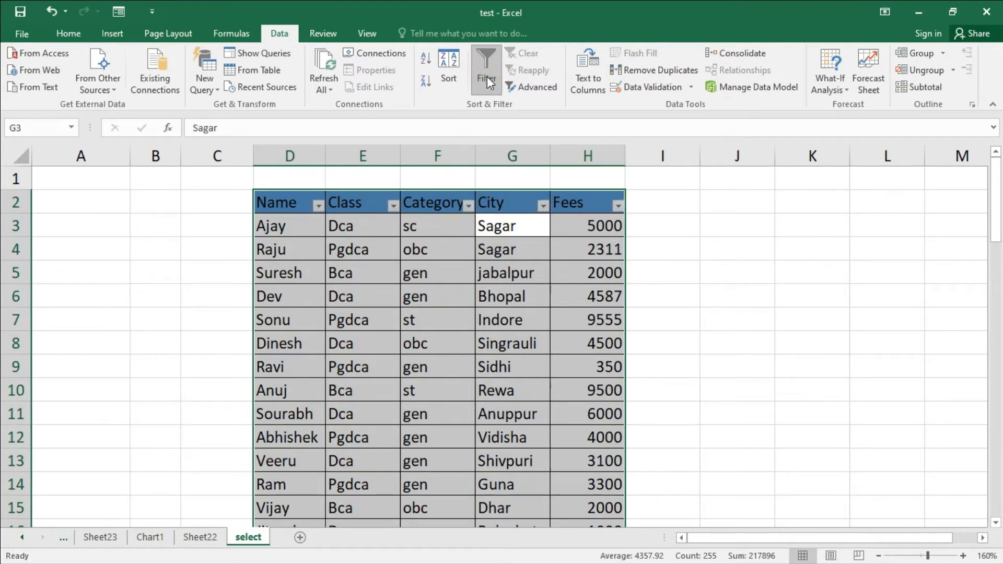
left_click(487, 76)
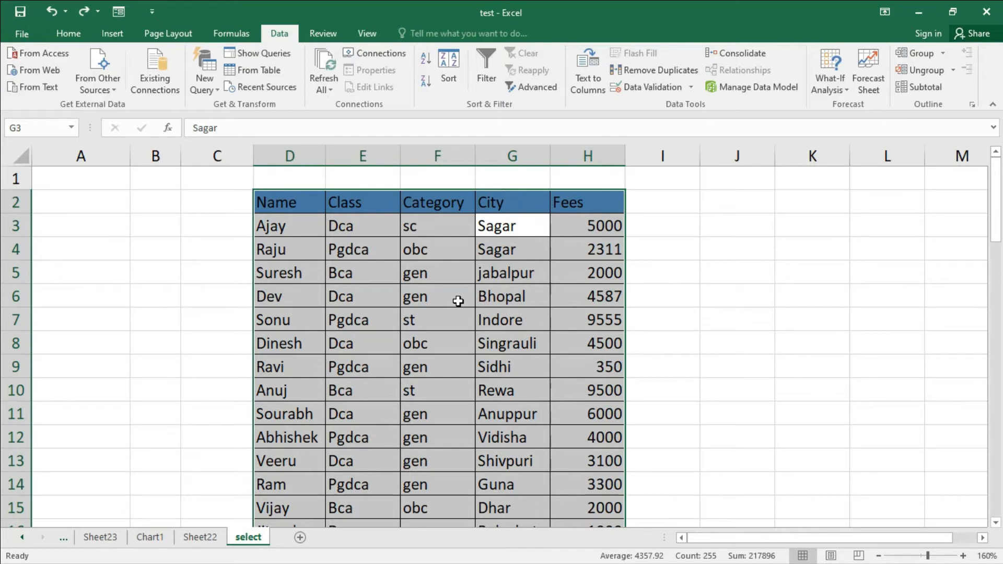
Step: Toggle the table's filter repeatedly, leaving filter arrows on the headers, and deselect the table
key("ctrl+shift+l")
key("ctrl+shift+l")
key("ctrl+shift+l")
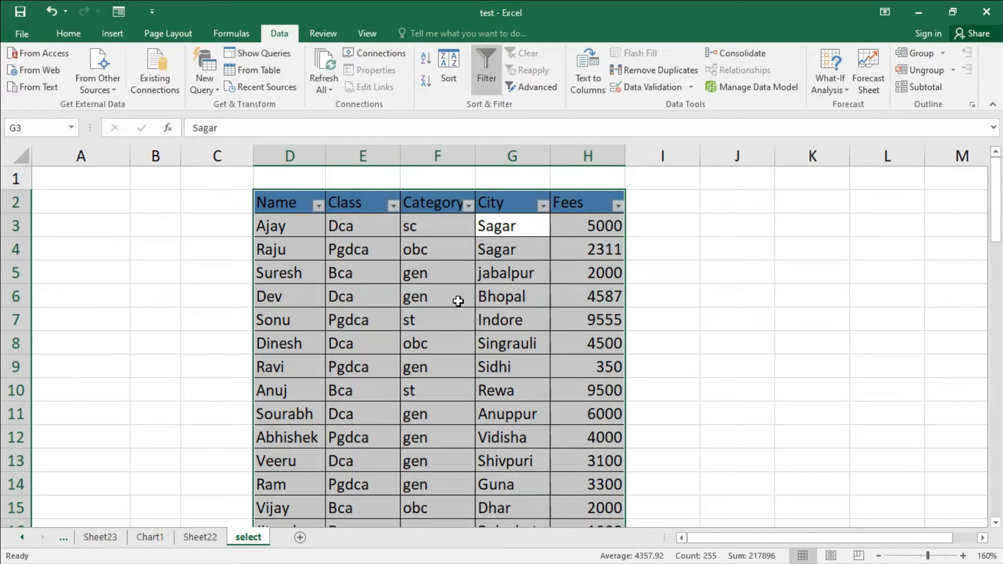
key("ctrl+shift+l")
key("ctrl+shift+l")
left_click(696, 265)
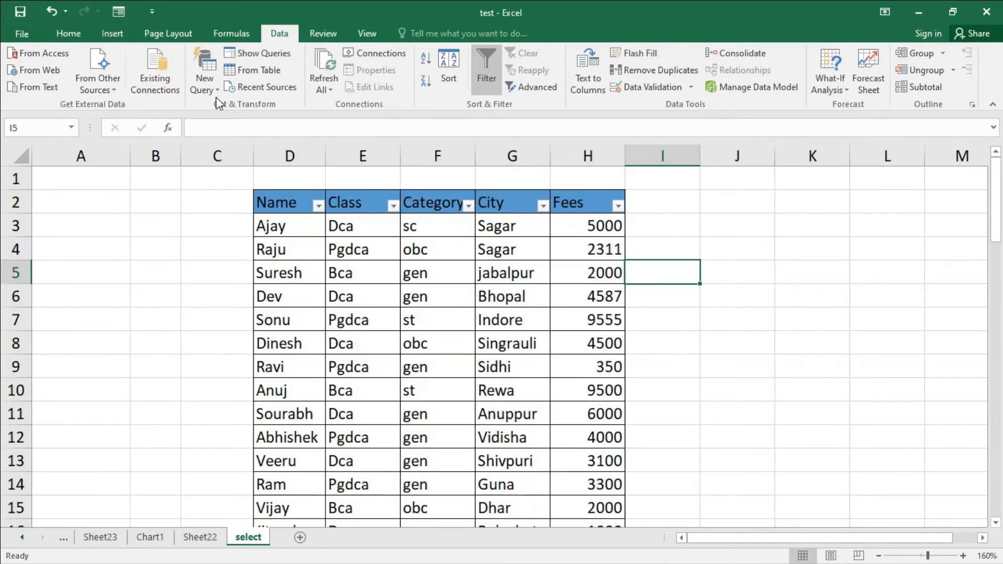
Step: Filter the Fees column to show only the 350 value
left_click(69, 34)
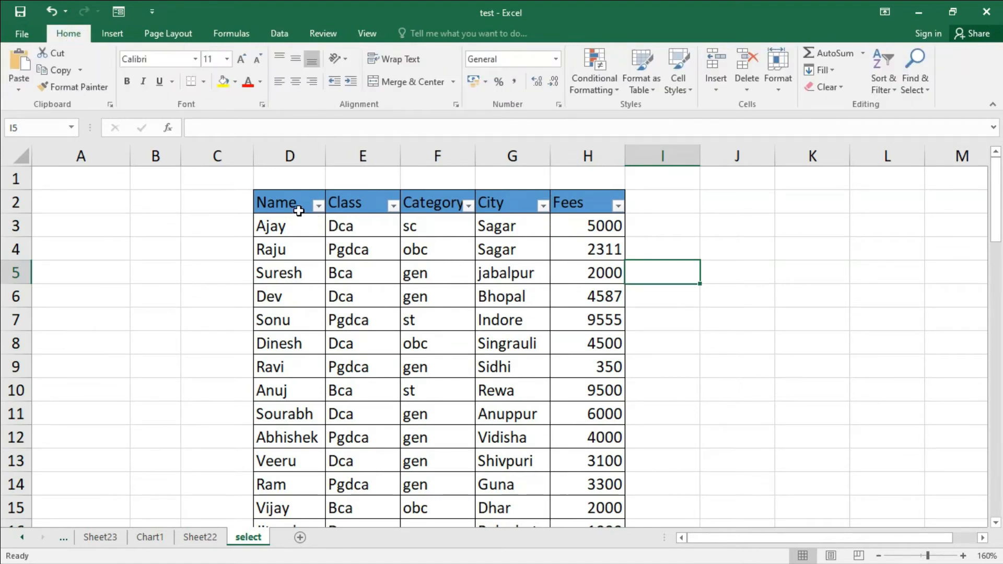
left_click(393, 206)
left_click(321, 212)
left_click(468, 206)
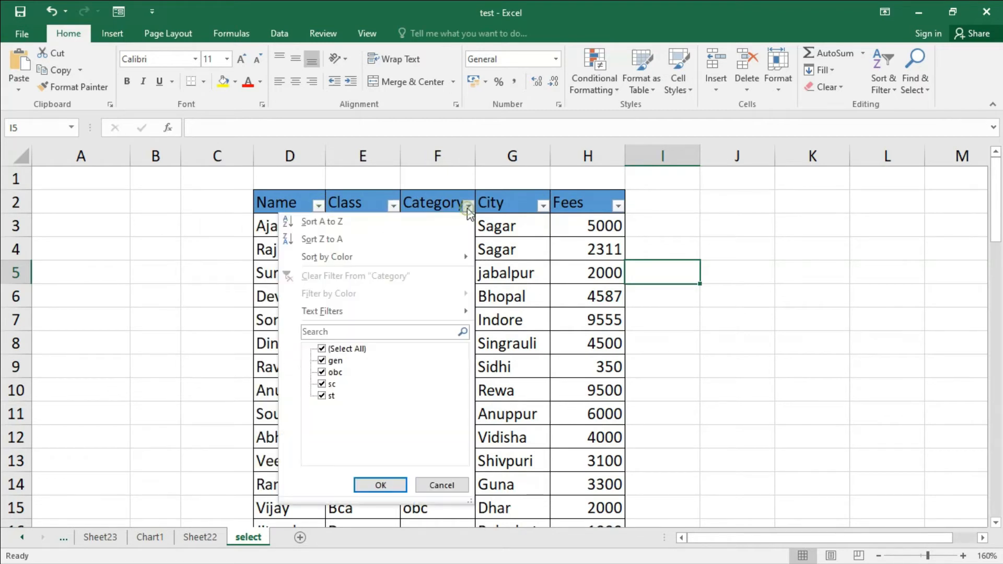
left_click(542, 216)
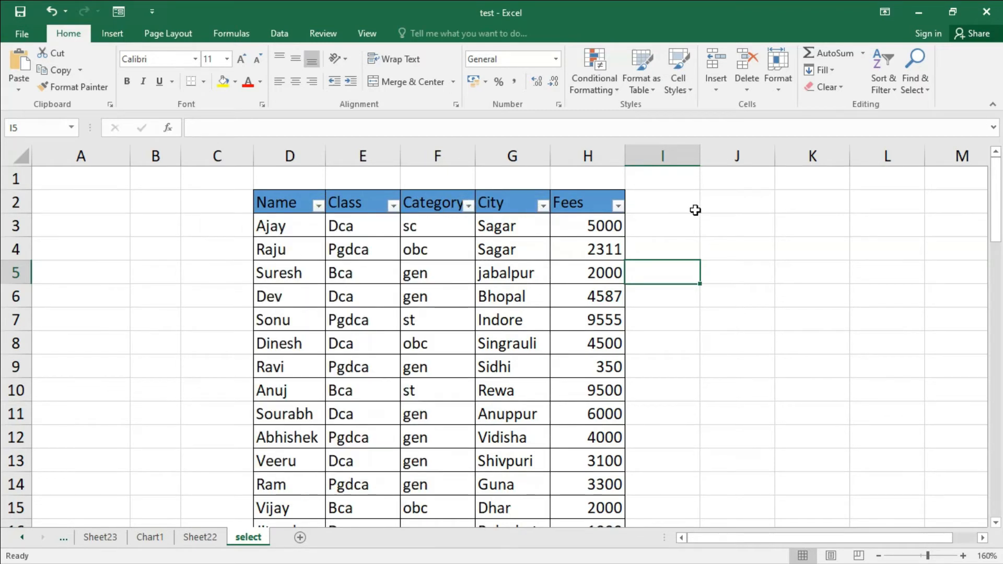
left_click(618, 206)
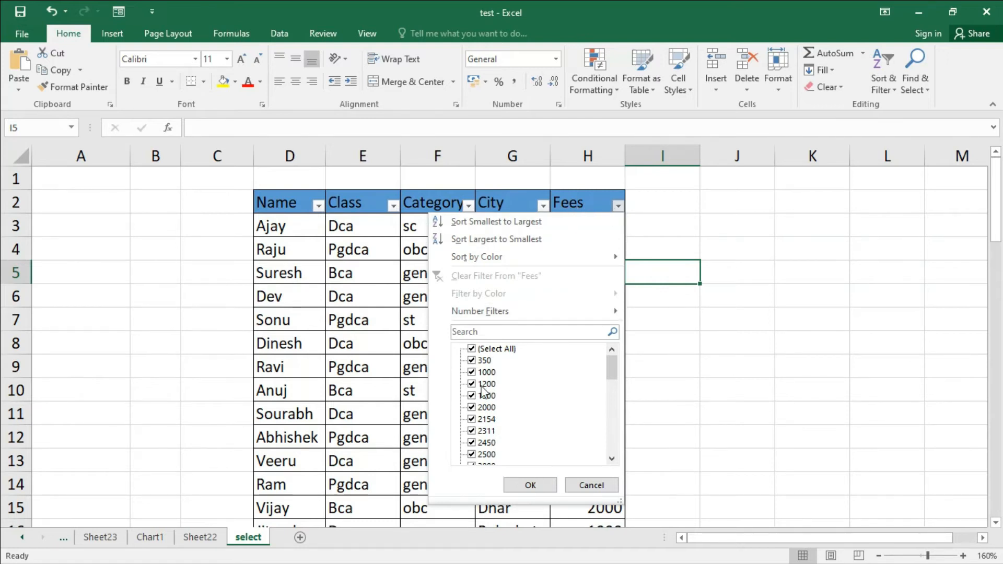
scroll(611, 387, "down", 1)
left_click_drag(614, 386, 618, 355)
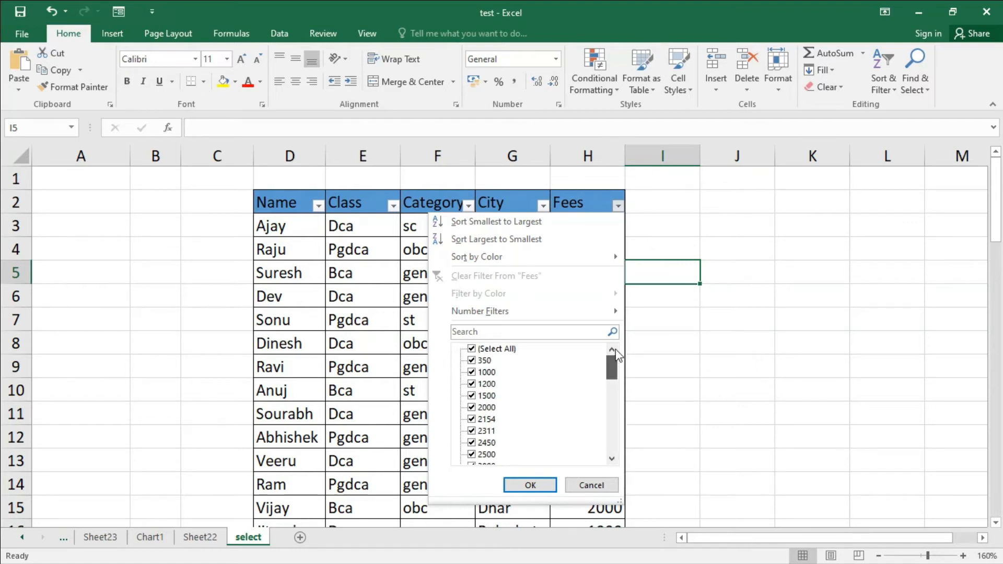
left_click(491, 350)
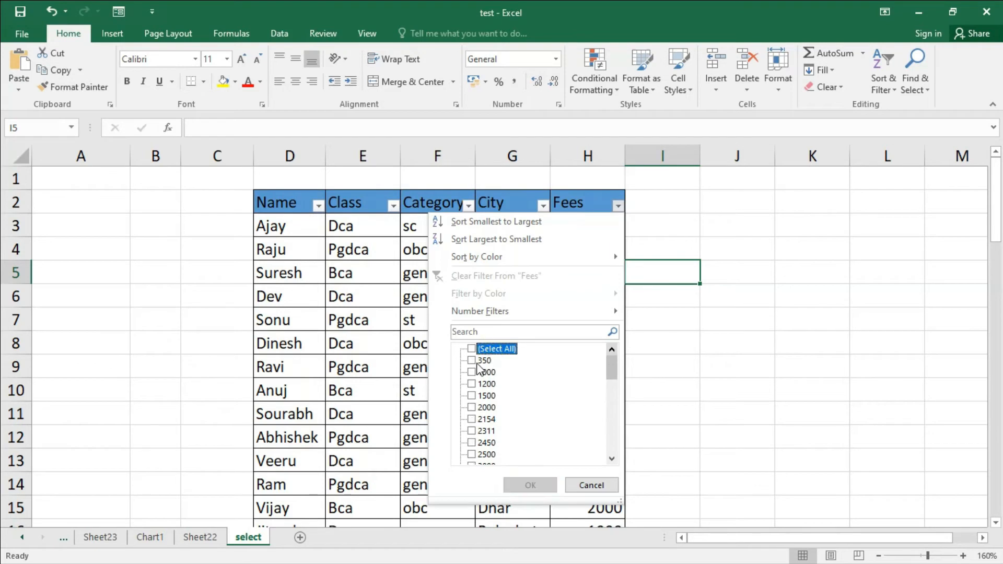
left_click(472, 361)
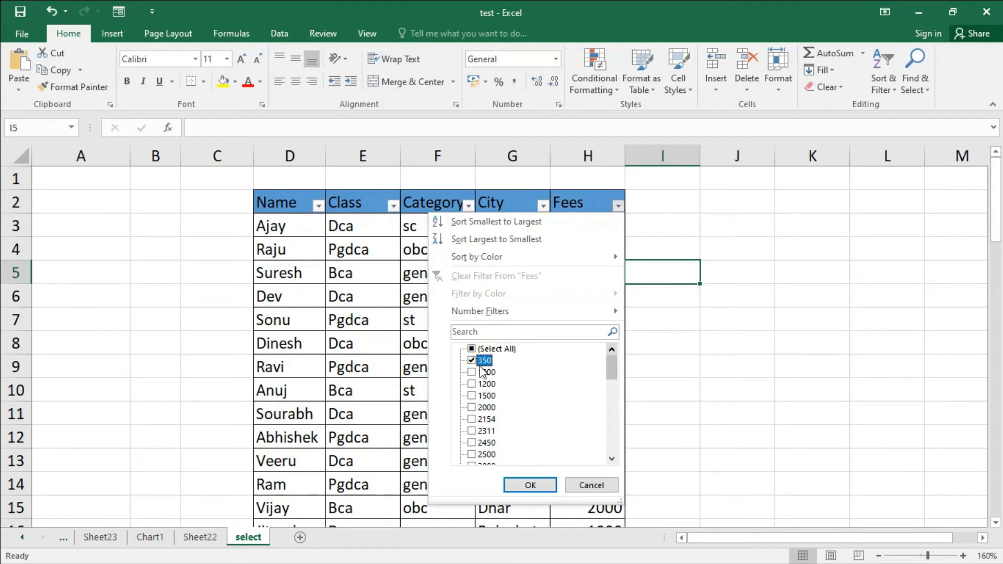
left_click(522, 485)
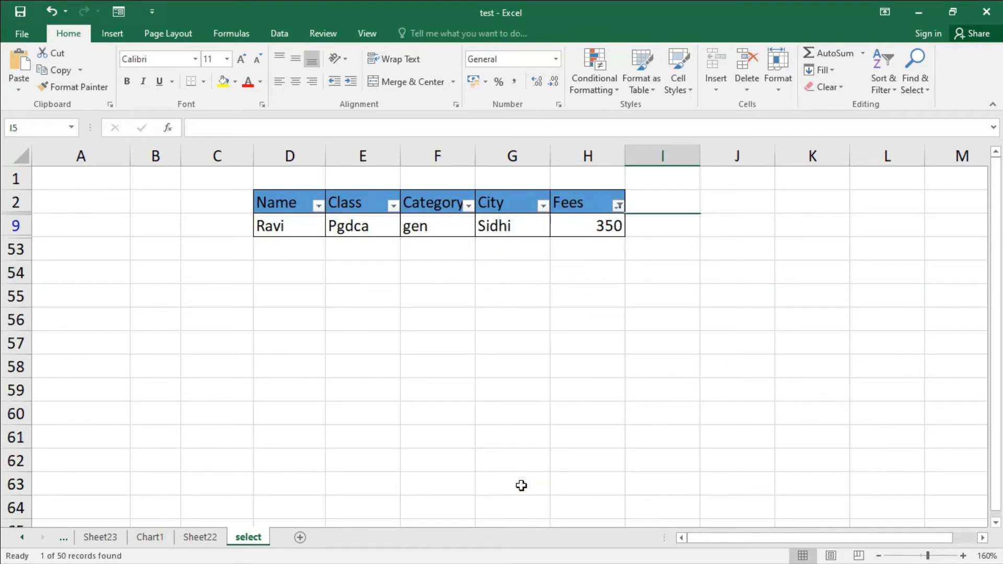
Step: Add 1500 to the values shown by the Fees filter
left_click(618, 205)
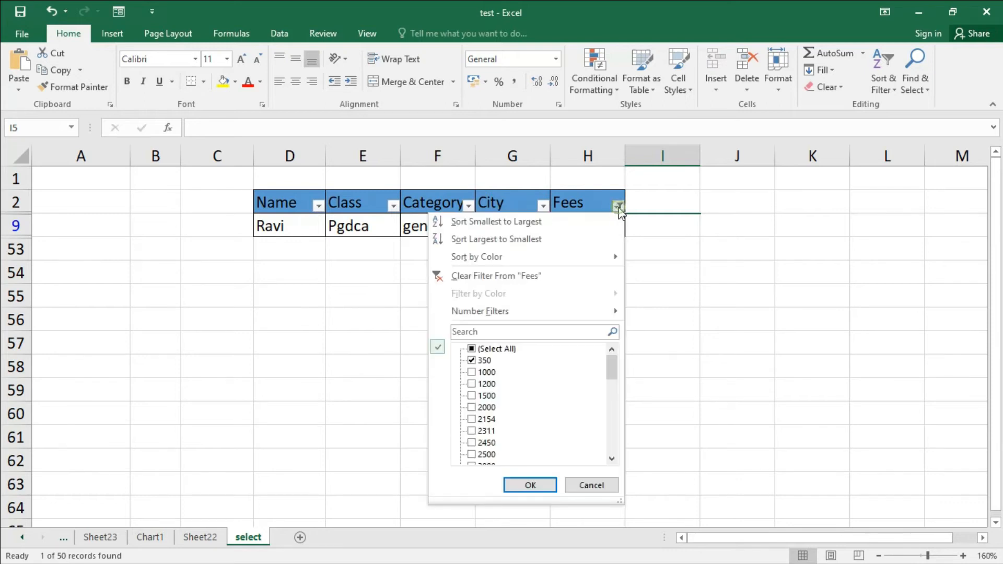
left_click(472, 396)
left_click(531, 485)
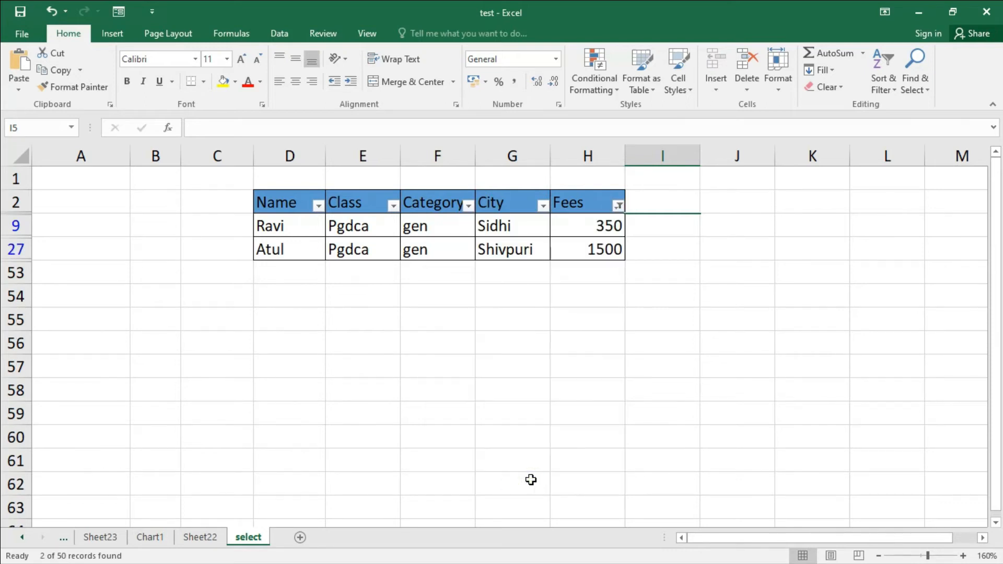
Step: Reselect all values in the Fees filter to show every row again
left_click(618, 206)
left_click(496, 348)
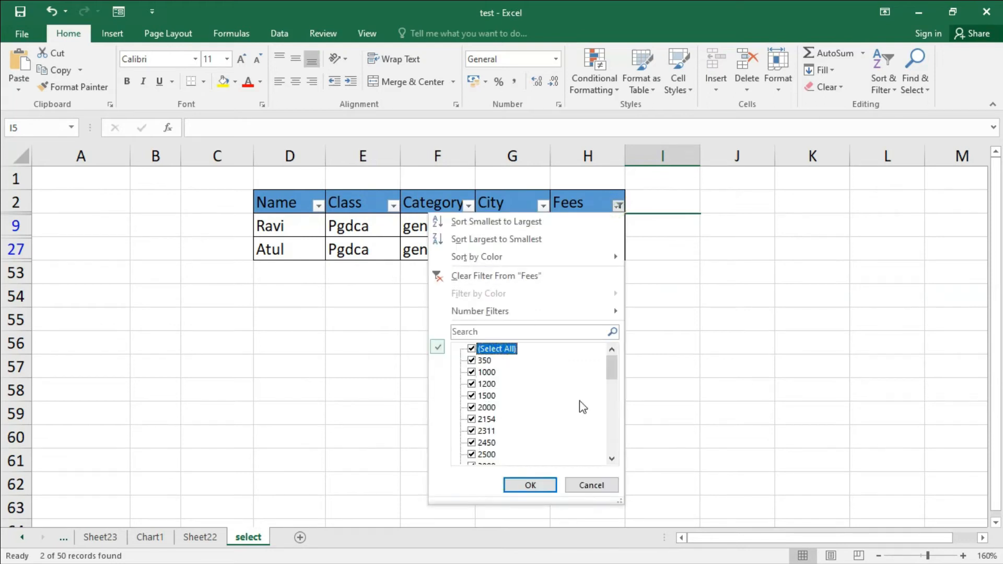
mouse_move(613, 372)
left_mouse_down()
mouse_move(622, 465)
mouse_move(615, 355)
left_mouse_up()
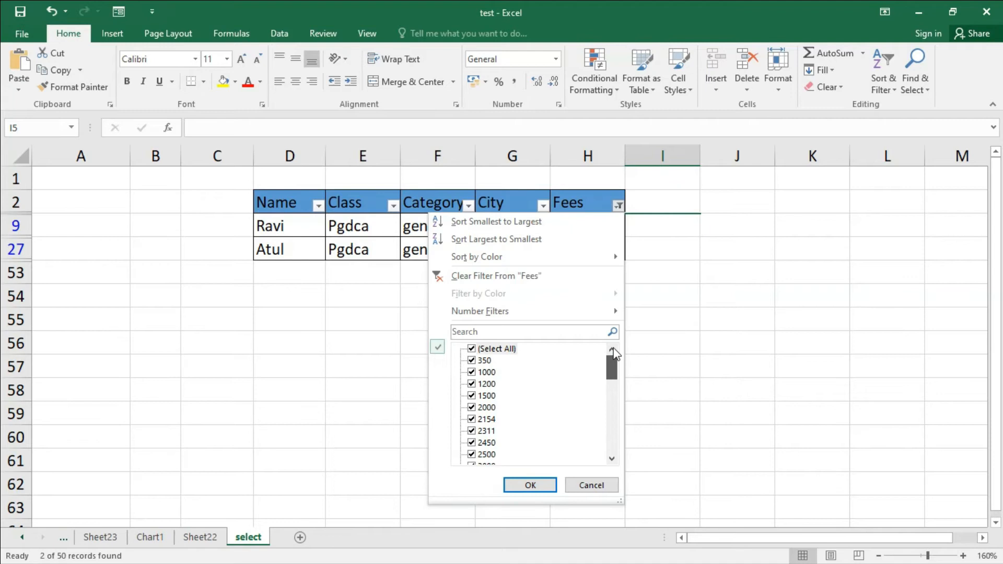
left_click(545, 486)
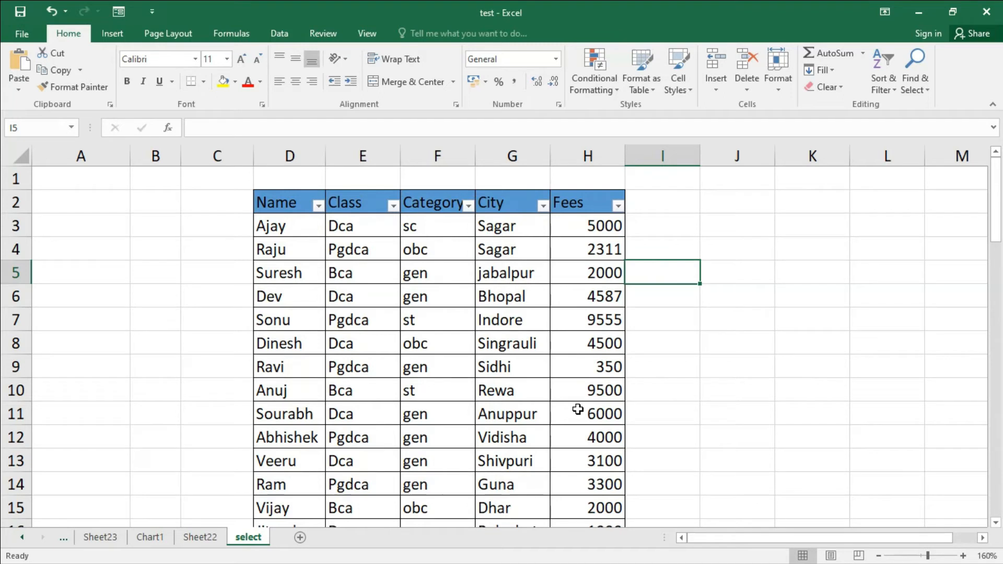
Step: Examine the filter menus of the Fees and Class columns, including the Text Filters options
left_click(618, 207)
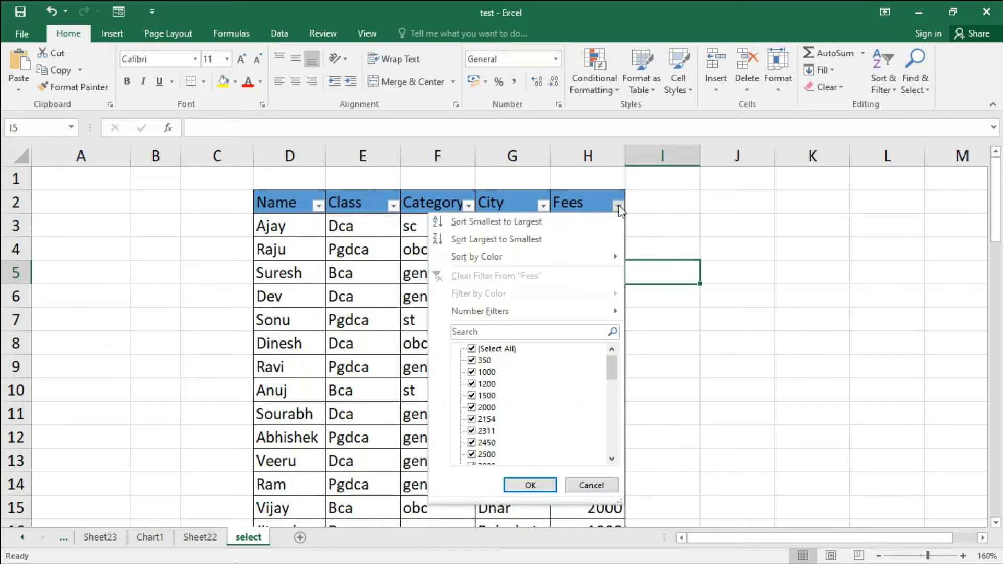
mouse_move(506, 315)
left_click(691, 213)
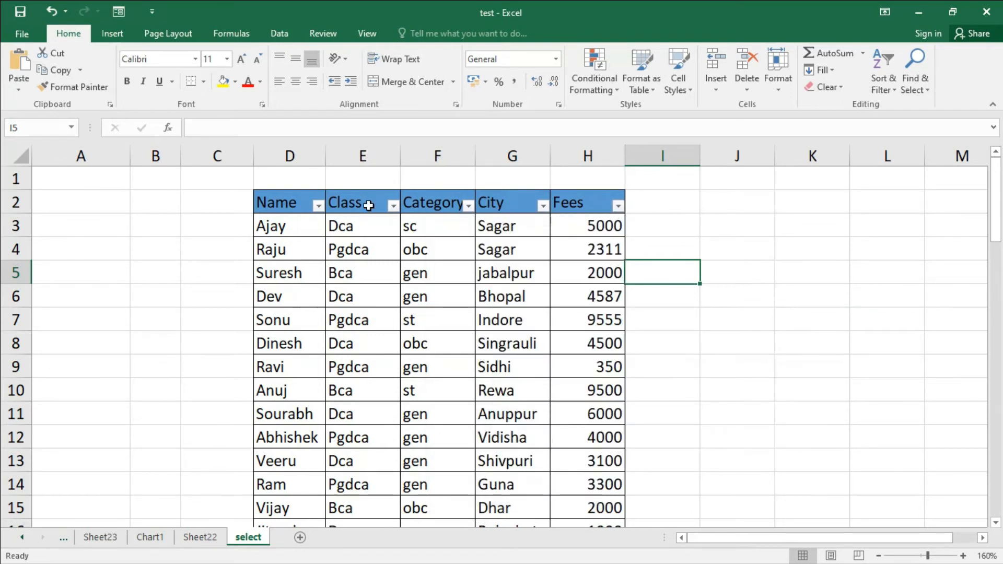
left_click(393, 206)
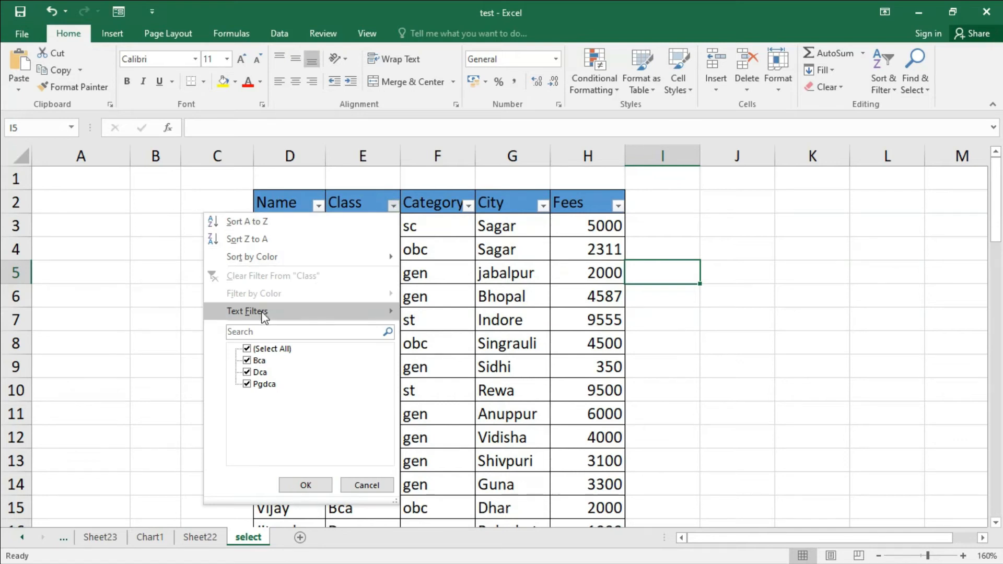
mouse_move(299, 313)
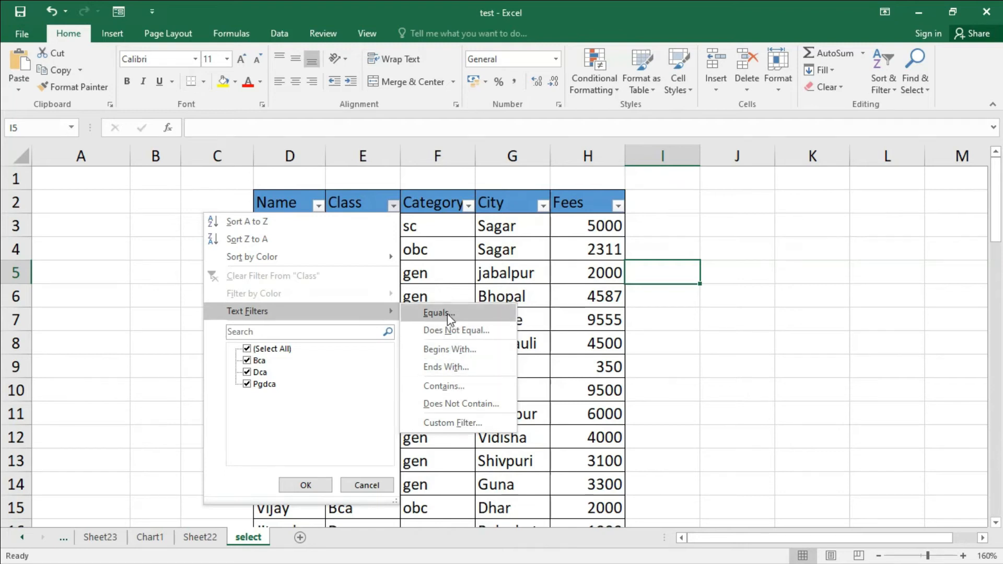
left_click(618, 206)
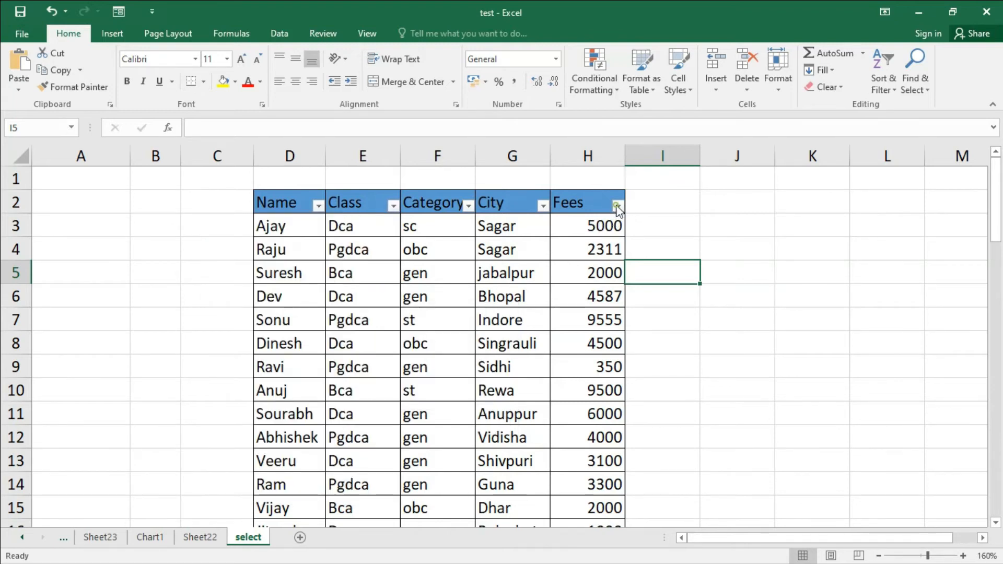
left_click(618, 206)
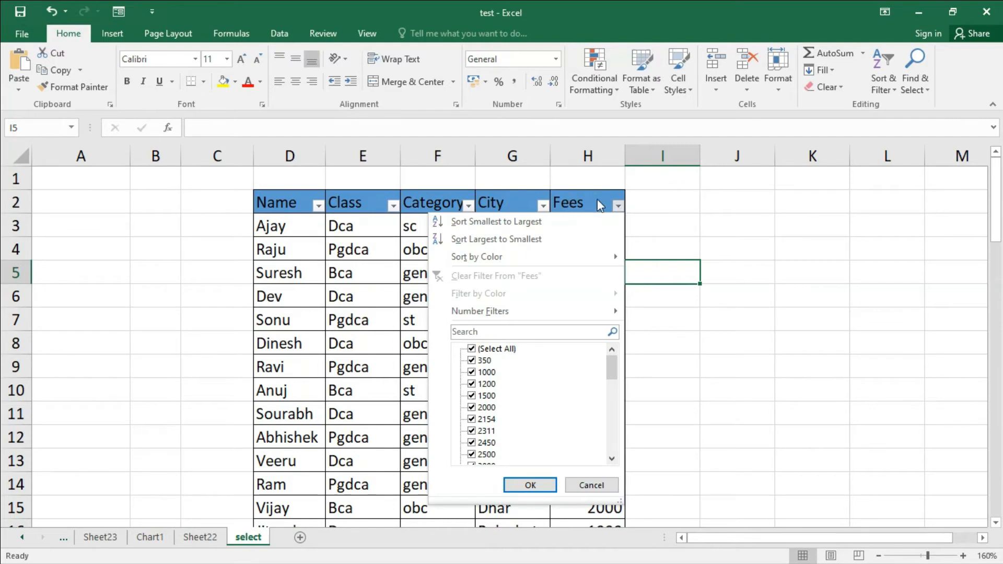
left_click(599, 204)
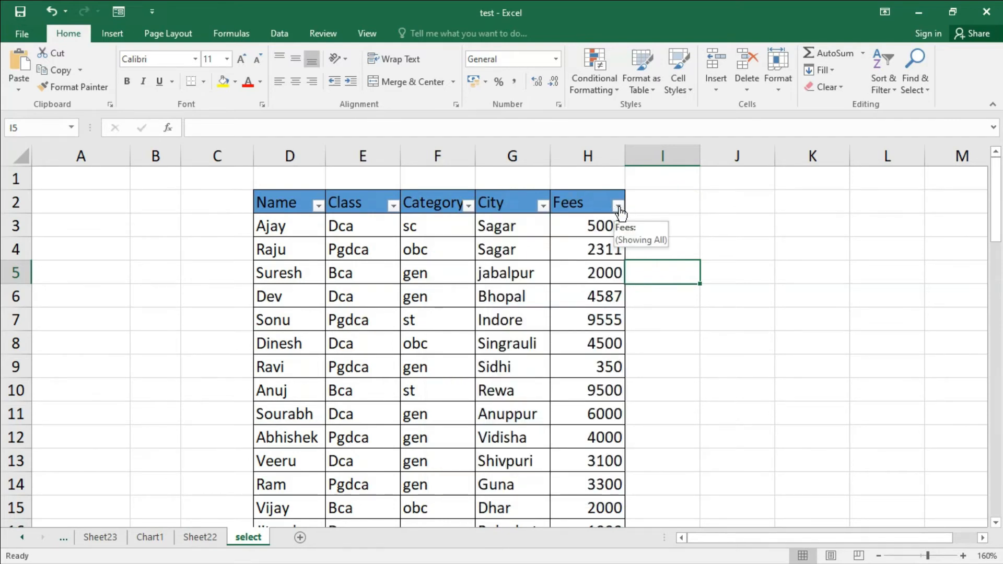
Step: Apply an Equals number filter to the Fees column with the value 4000
left_click(619, 208)
mouse_move(499, 320)
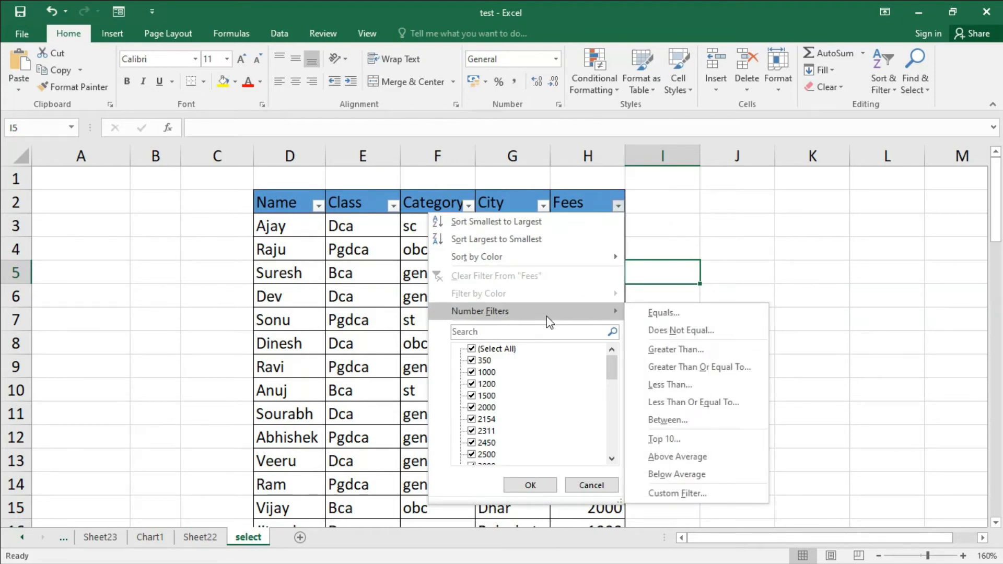
left_click(679, 314)
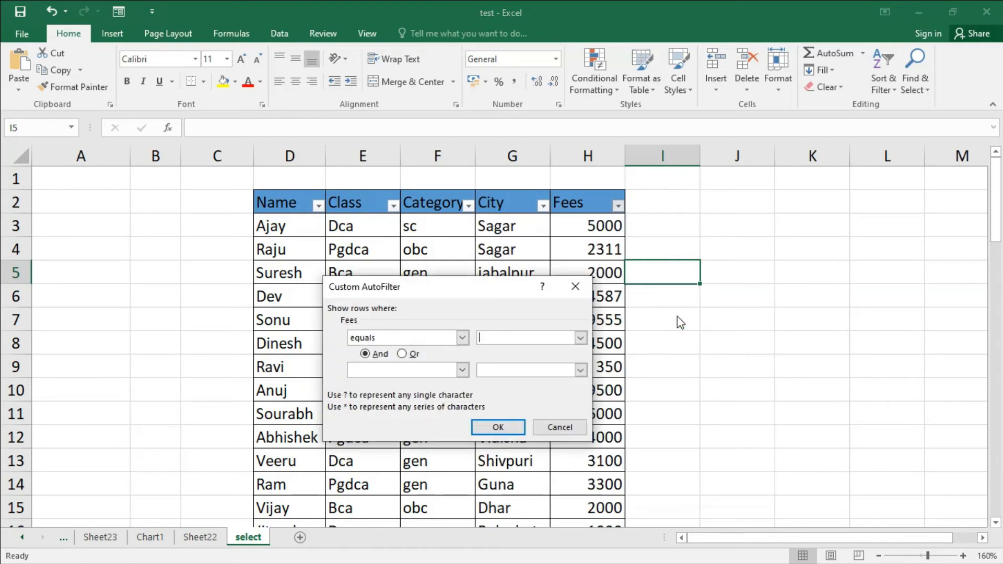
left_click_drag(468, 285, 630, 268)
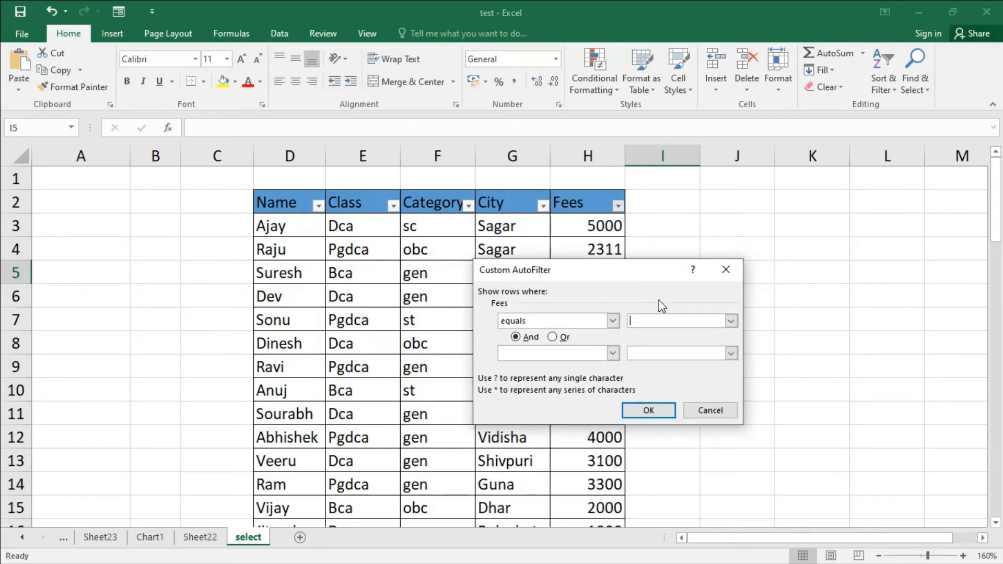
left_click(657, 322)
type("4000")
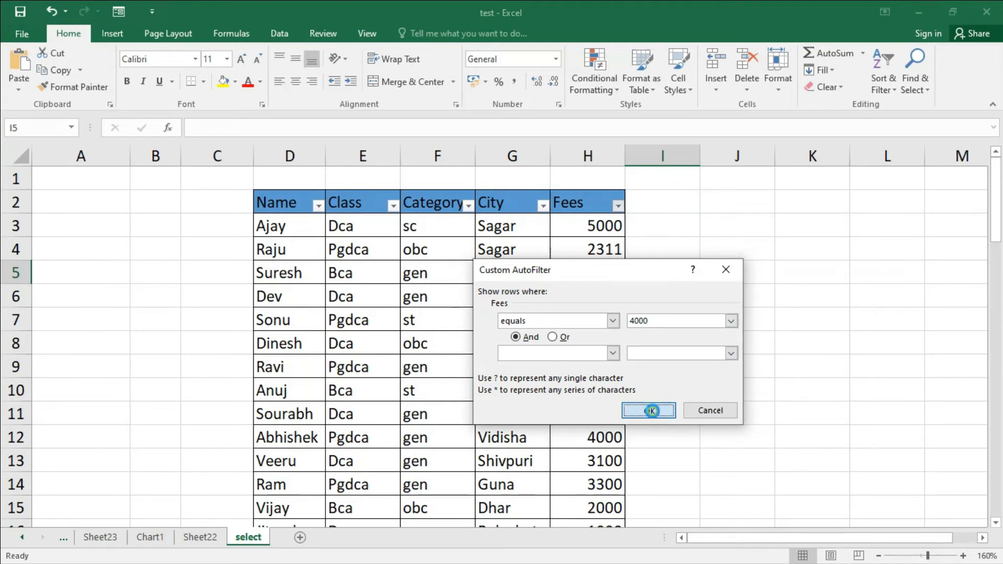
left_click(650, 411)
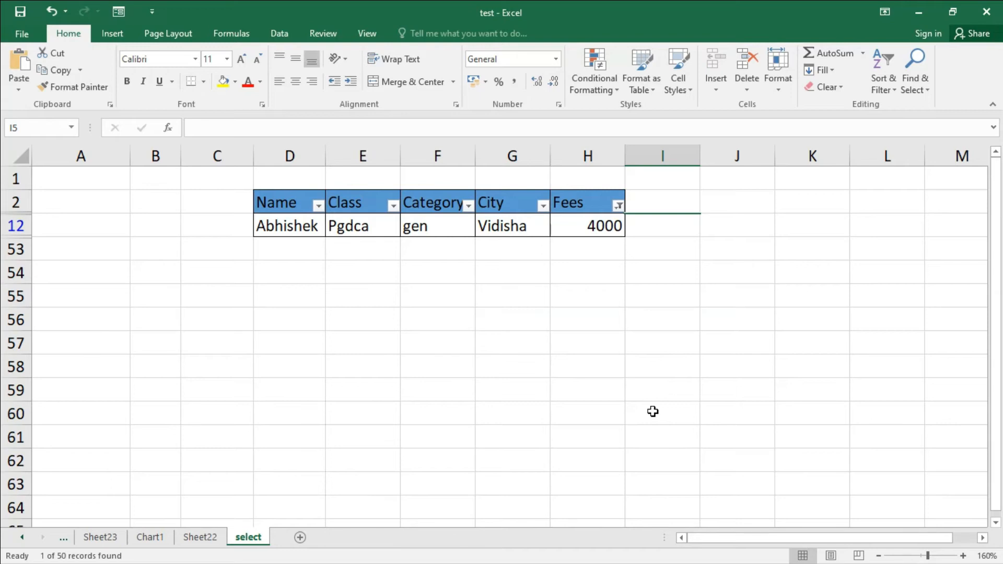
Step: Clear the filter from the Fees column
left_click(618, 205)
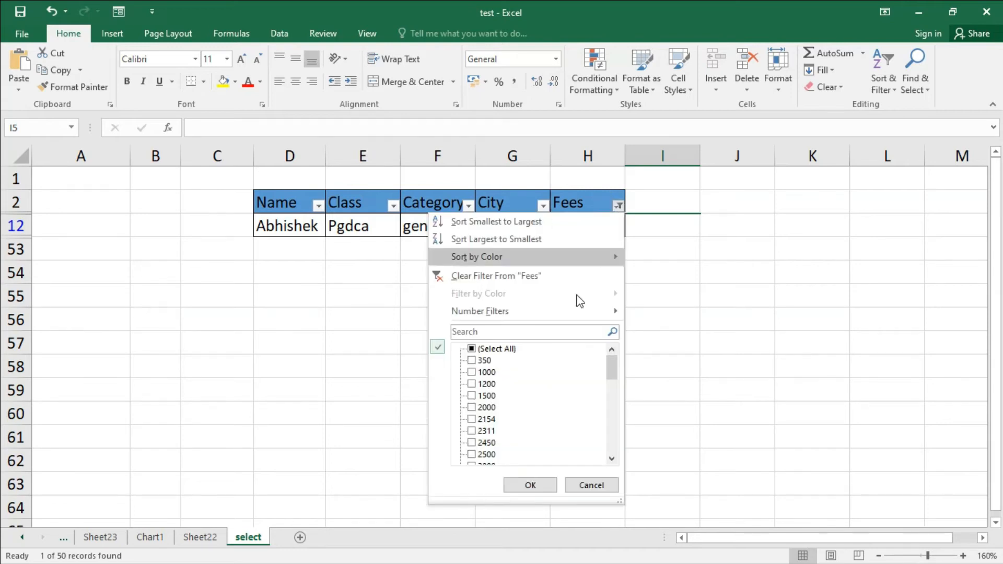
mouse_move(565, 314)
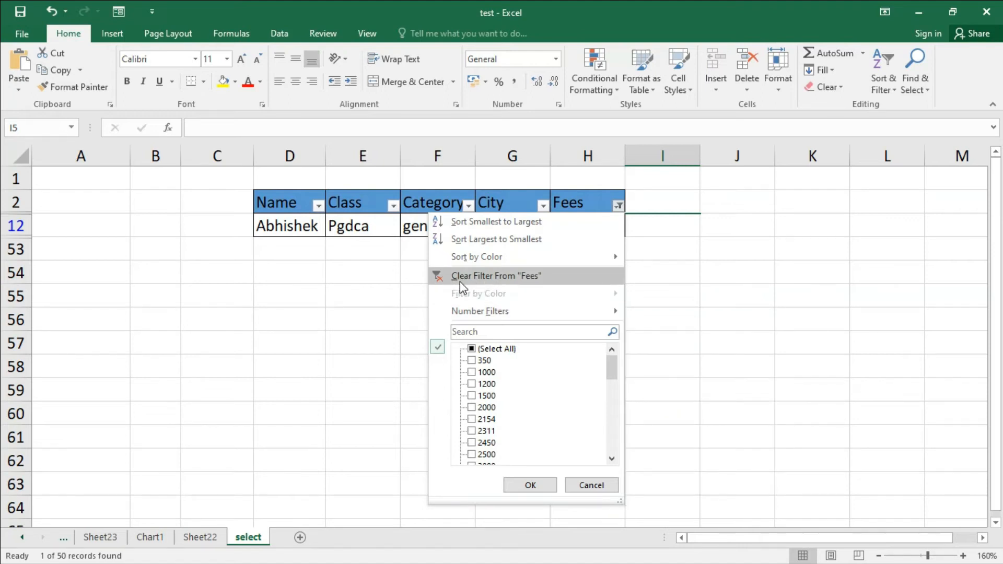
left_click(523, 280)
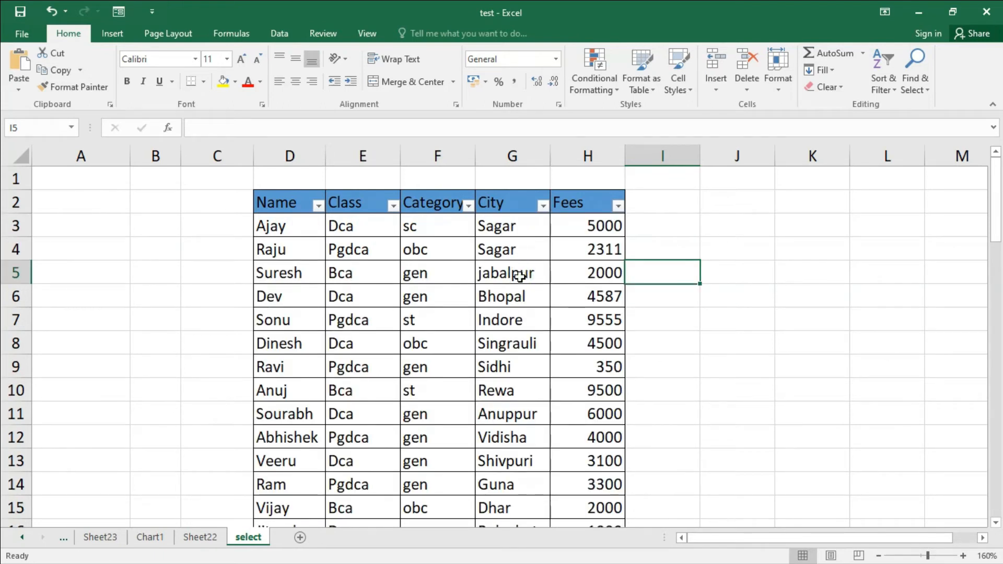
Step: Filter the Fees column to values equal to 5000, then clear that Fees filter
left_click(618, 206)
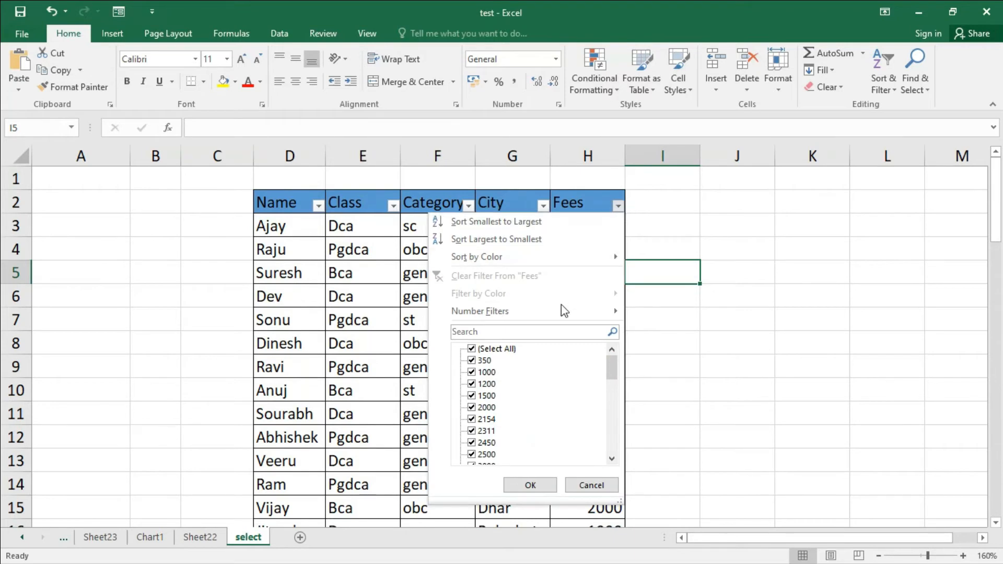
mouse_move(589, 311)
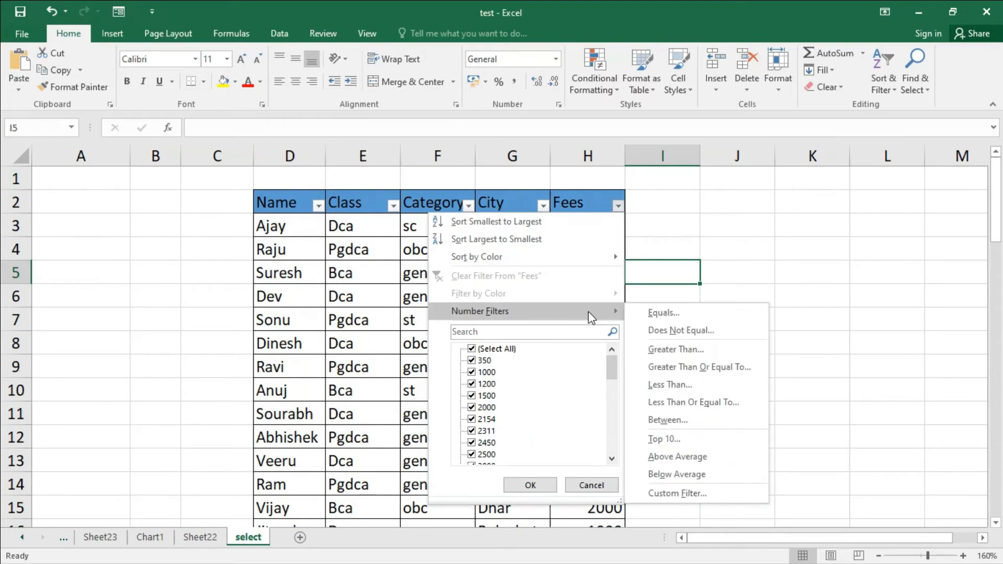
left_click(664, 313)
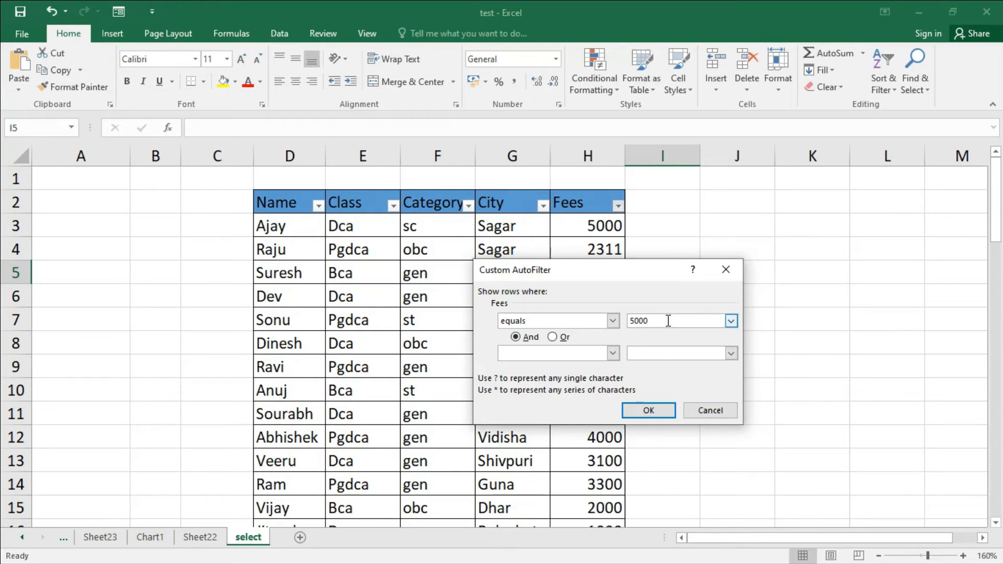
left_click(649, 410)
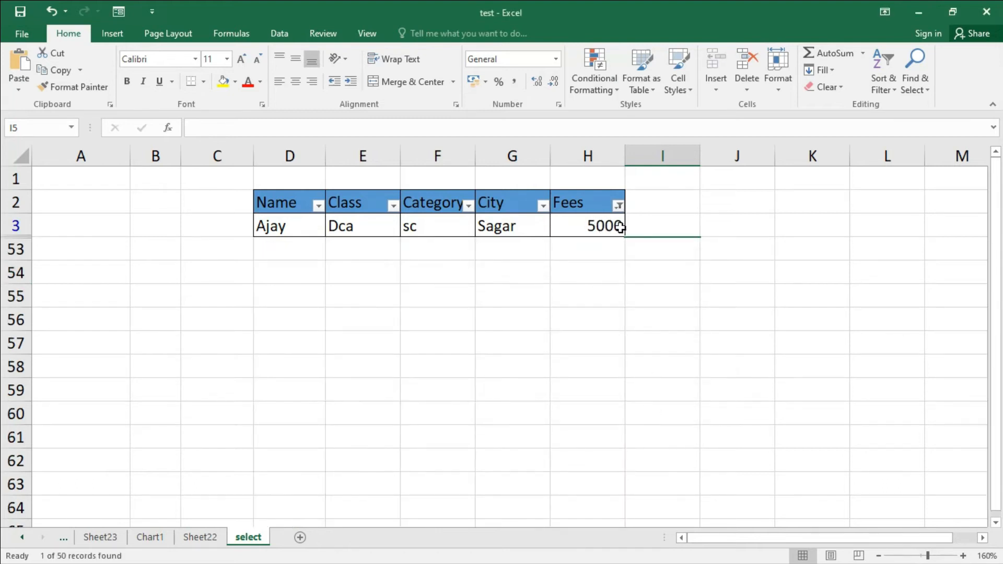
left_click(618, 206)
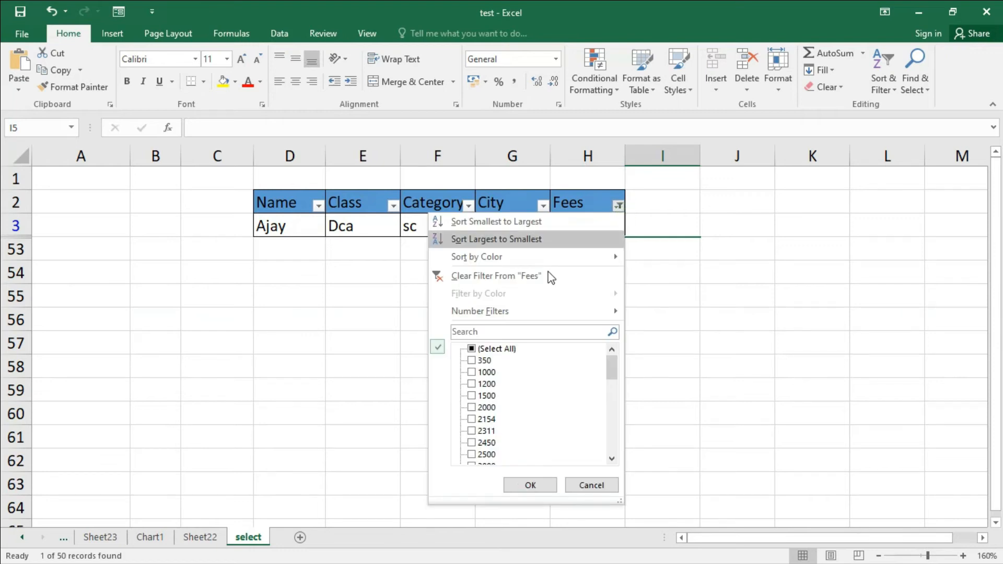
left_click(517, 281)
Step: Apply a Does Not Equal number filter to Fees with the value 5000
left_click(618, 205)
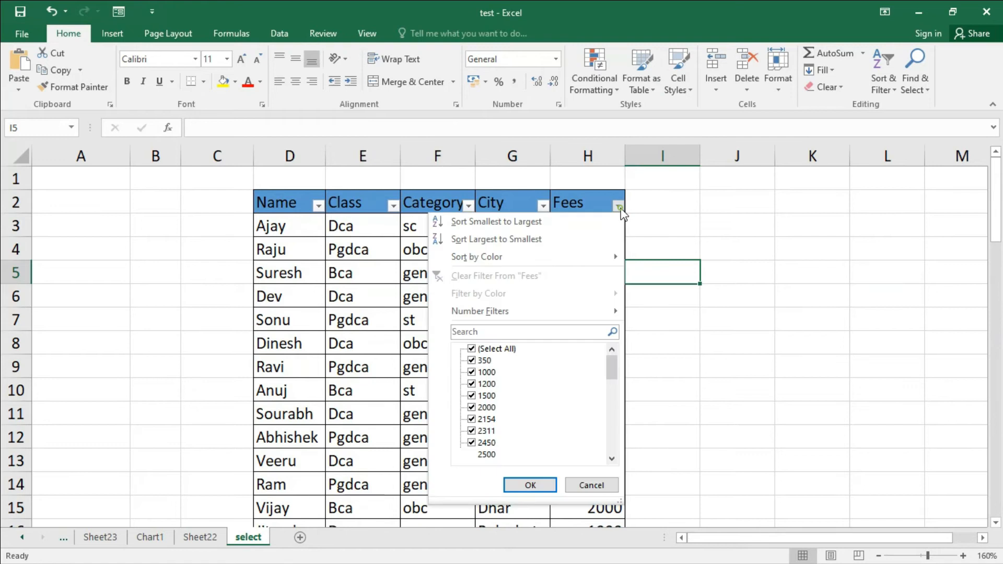
mouse_move(547, 315)
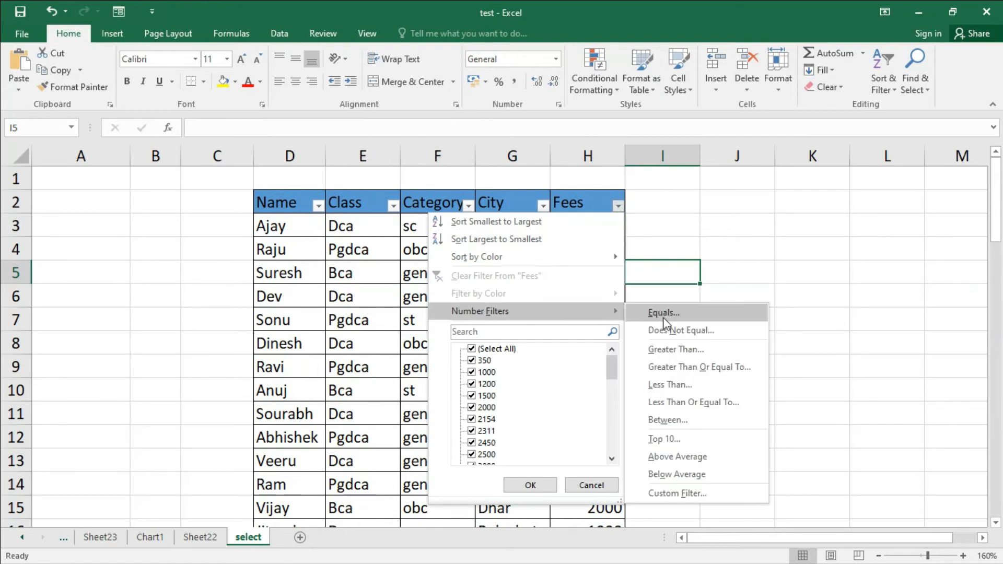
left_click(696, 332)
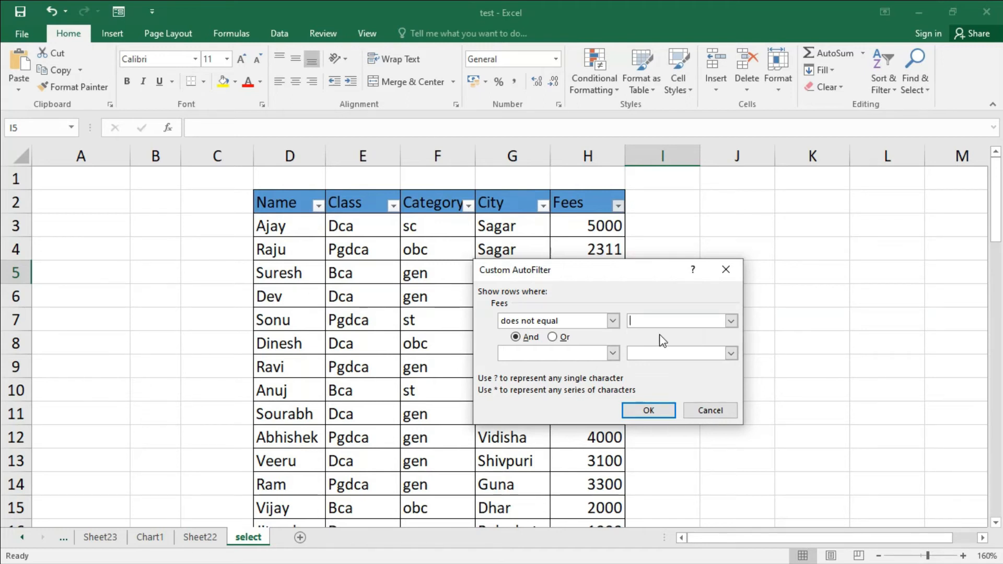
left_click(673, 323)
type("5000")
left_click_drag(625, 272, 813, 320)
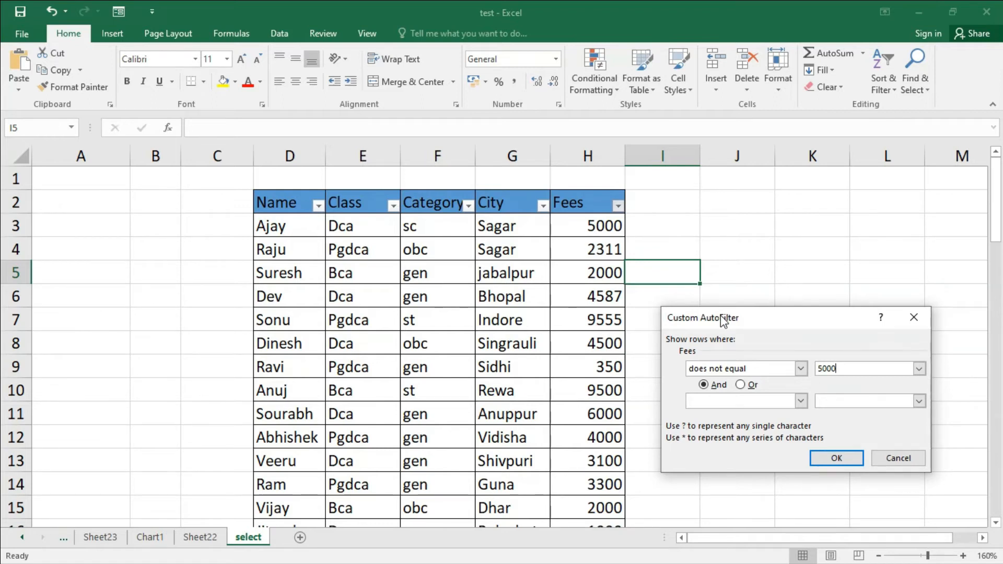
left_click_drag(724, 320, 529, 292)
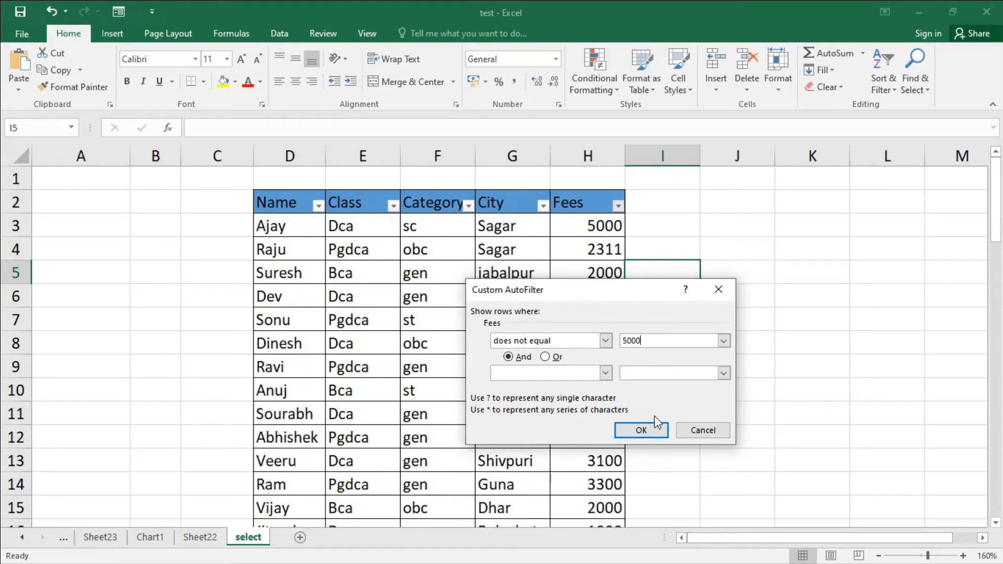
left_click(660, 342)
left_click(643, 430)
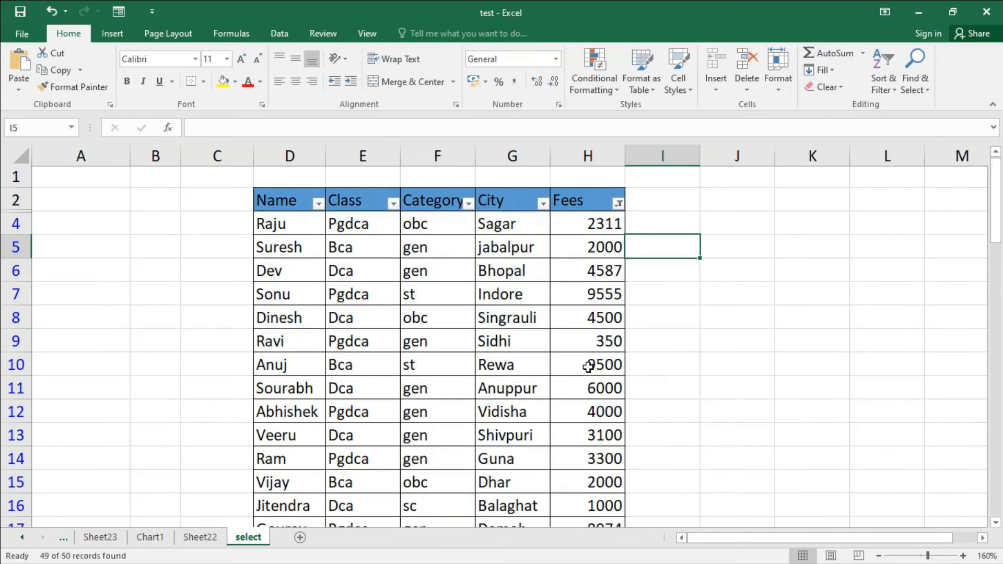
Step: Scroll through the rows not equal to 5000, then clear the Fees filter
scroll(589, 367, "down", 3)
scroll(589, 413, "down", 4)
scroll(590, 413, "down", 4)
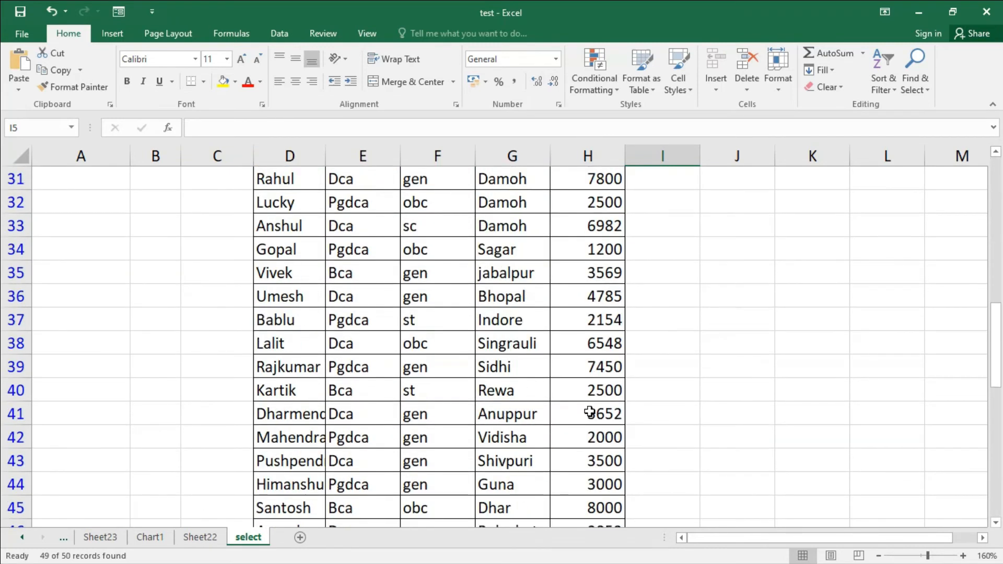
scroll(590, 413, "down", 3)
scroll(590, 413, "up", 5)
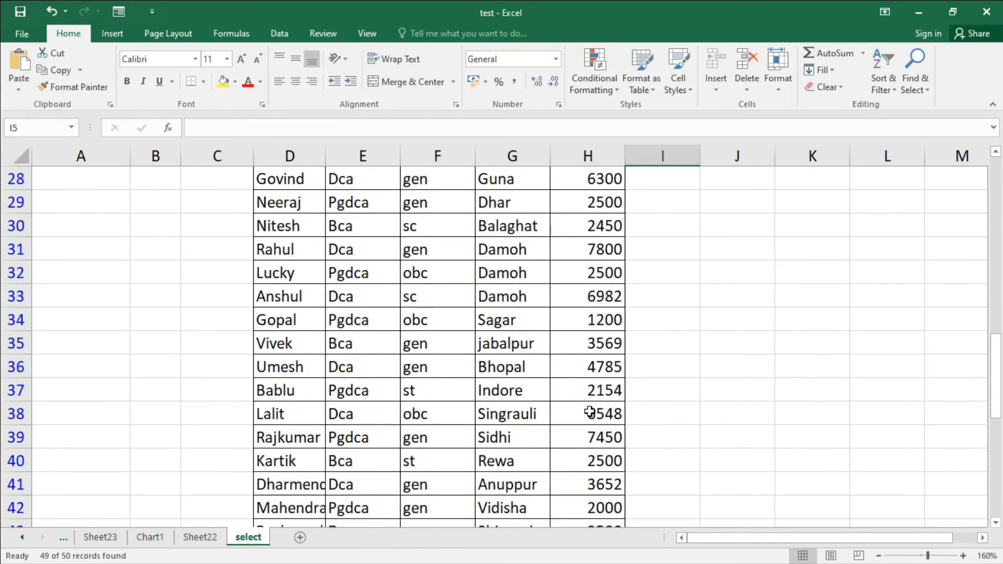
scroll(589, 412, "up", 9)
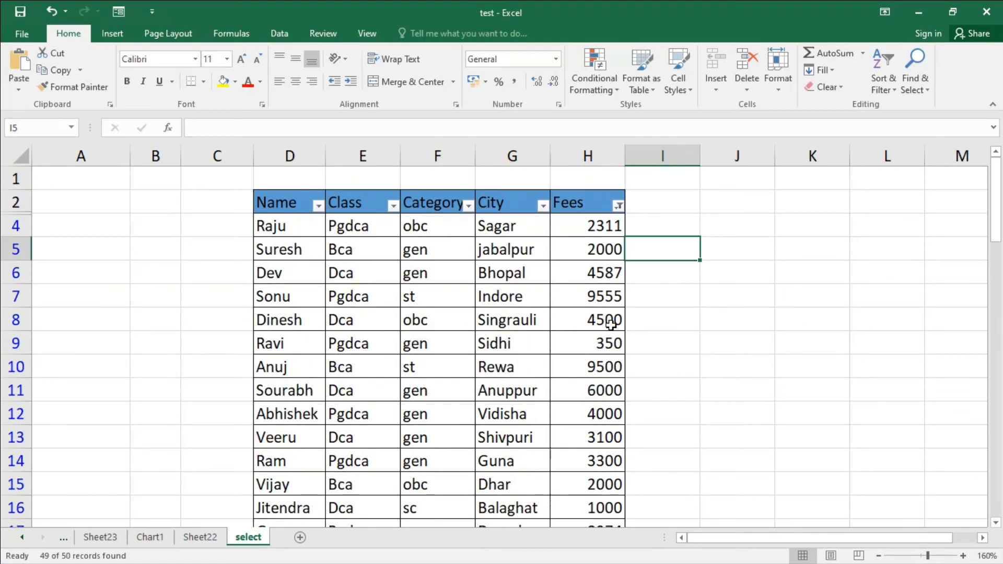
left_click(620, 206)
left_click(575, 276)
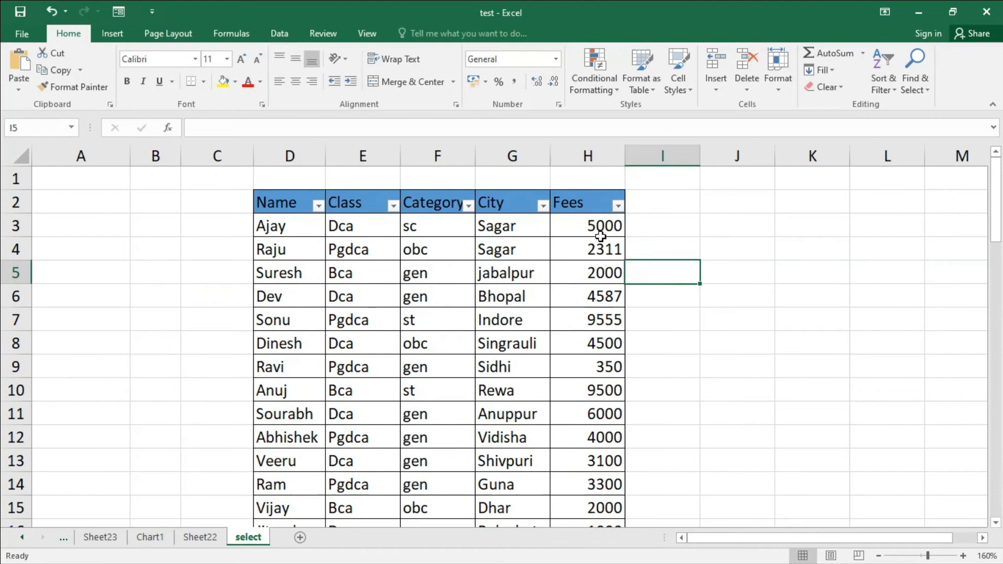
Step: Apply a Greater Than number filter to the Fees column
left_click(618, 206)
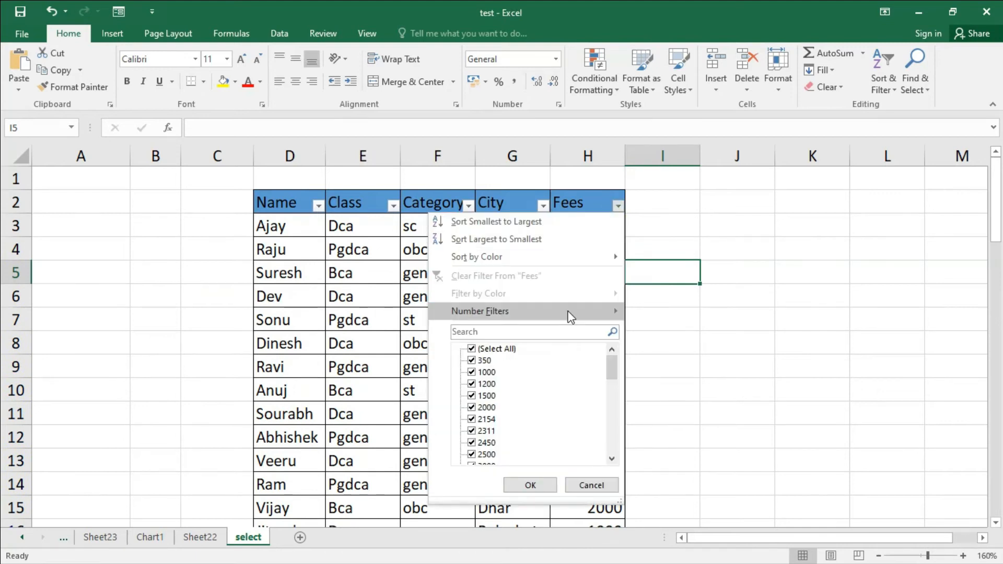
mouse_move(571, 316)
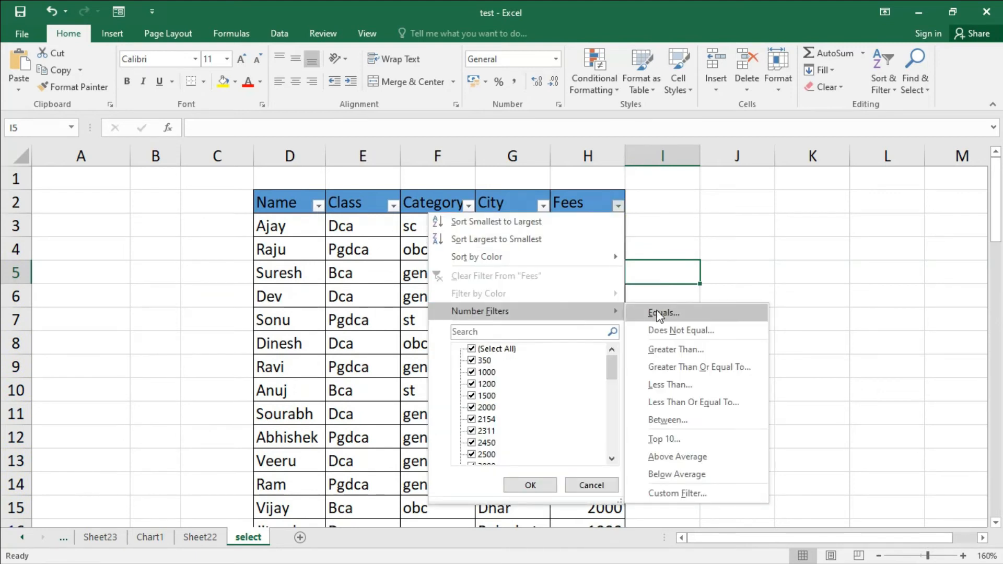
left_click(680, 350)
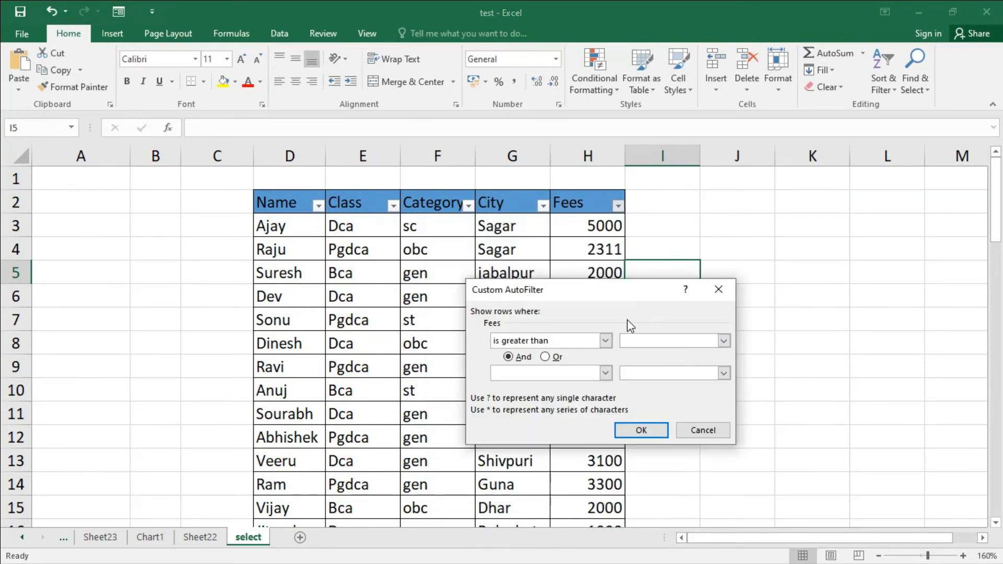
left_click(646, 341)
left_click(643, 432)
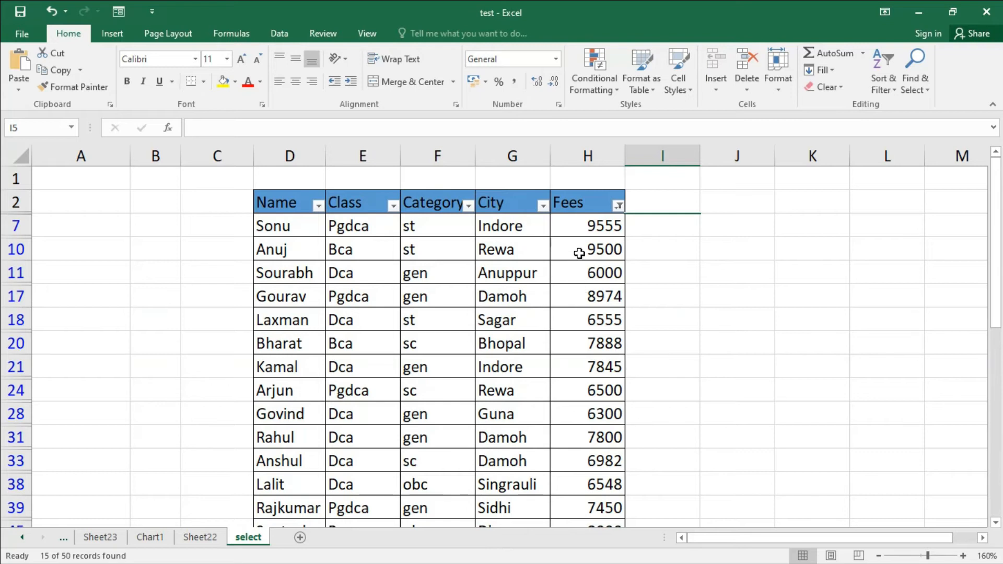
Step: Review the greater-than results and remove the filter from Fees
scroll(595, 277, "down", 3)
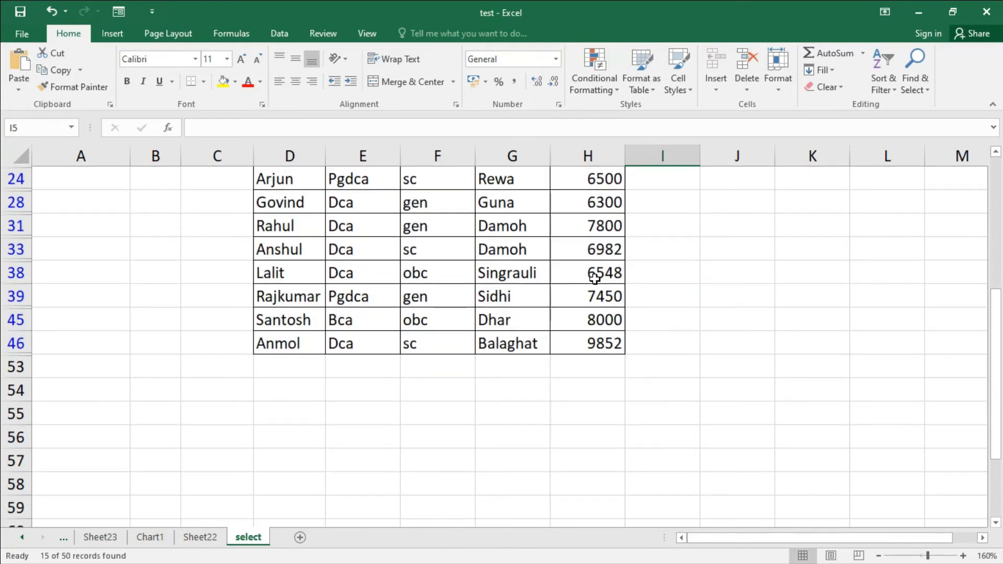
scroll(594, 273, "up", 3)
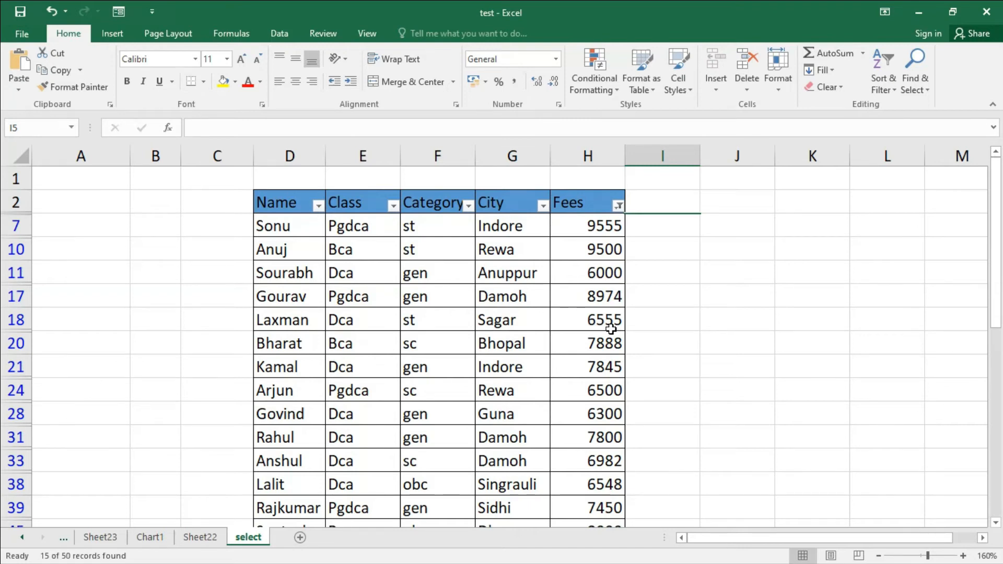
left_click(619, 205)
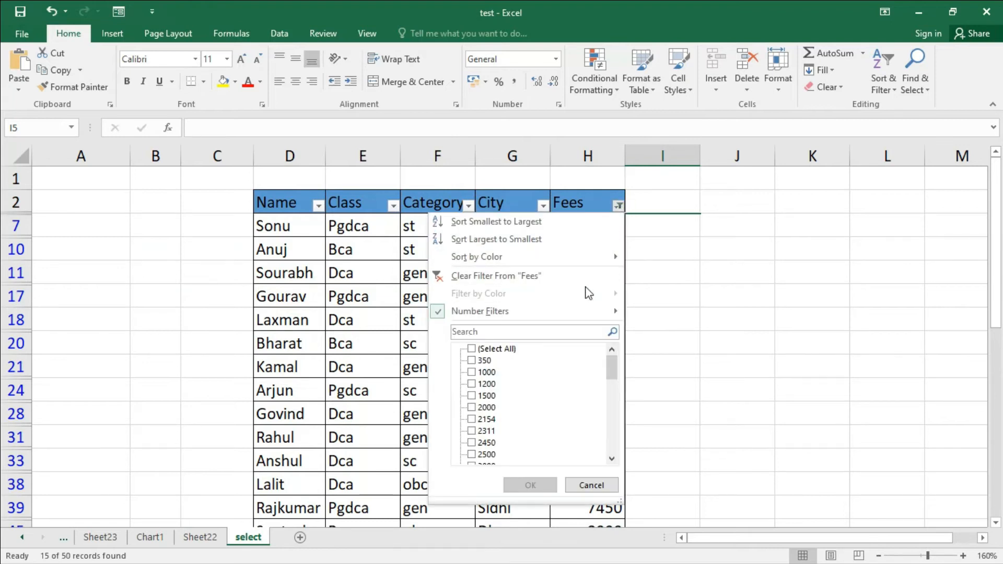
left_click(588, 275)
Step: Apply a Greater Than Or Equal To number filter to the Fees column
left_click(618, 207)
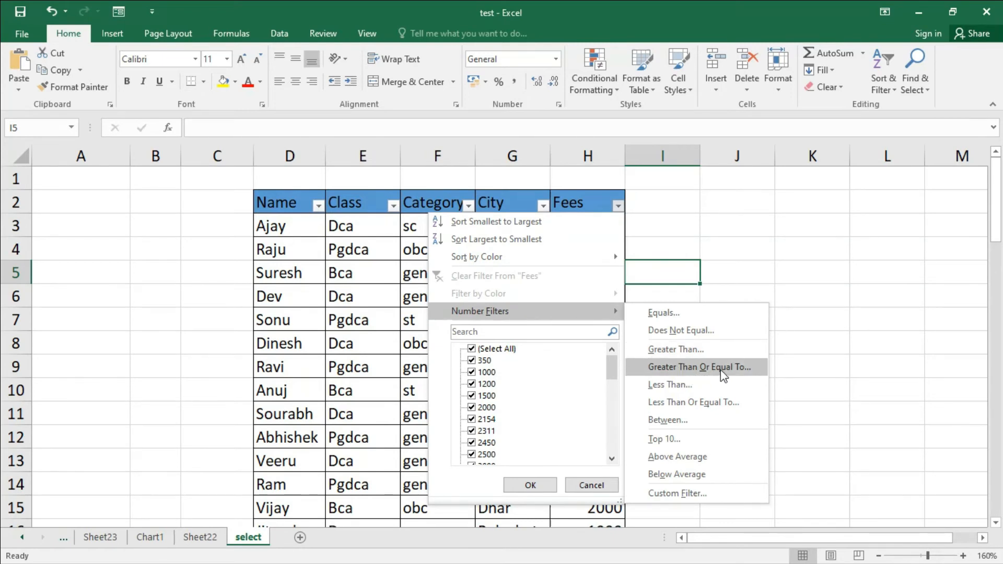
left_click(722, 369)
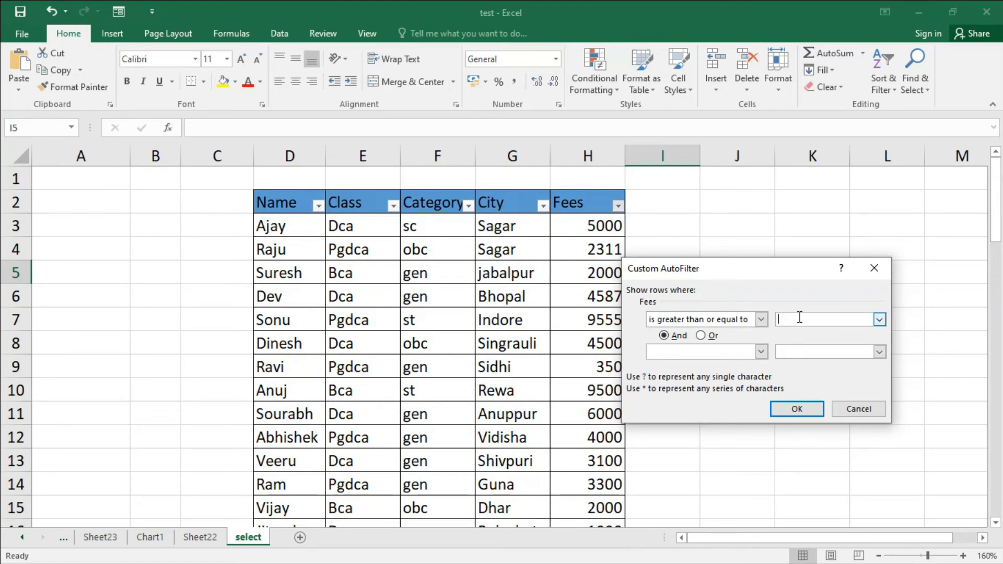
type("5")
left_click(804, 409)
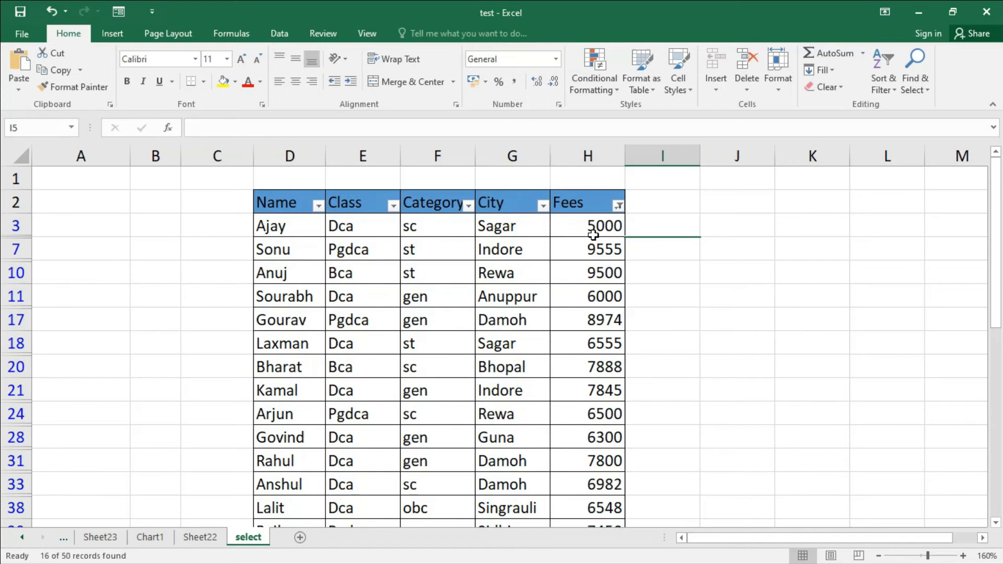
Step: Review the filtered rows and clear the filter from the Fees column
scroll(593, 235, "down", 2)
scroll(593, 235, "up", 2)
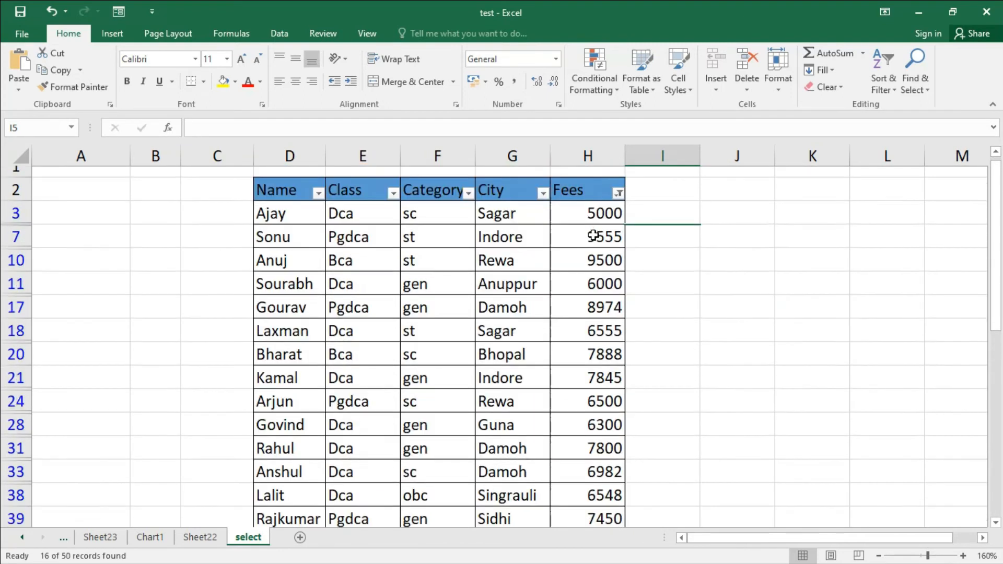
left_click(618, 206)
left_click(562, 277)
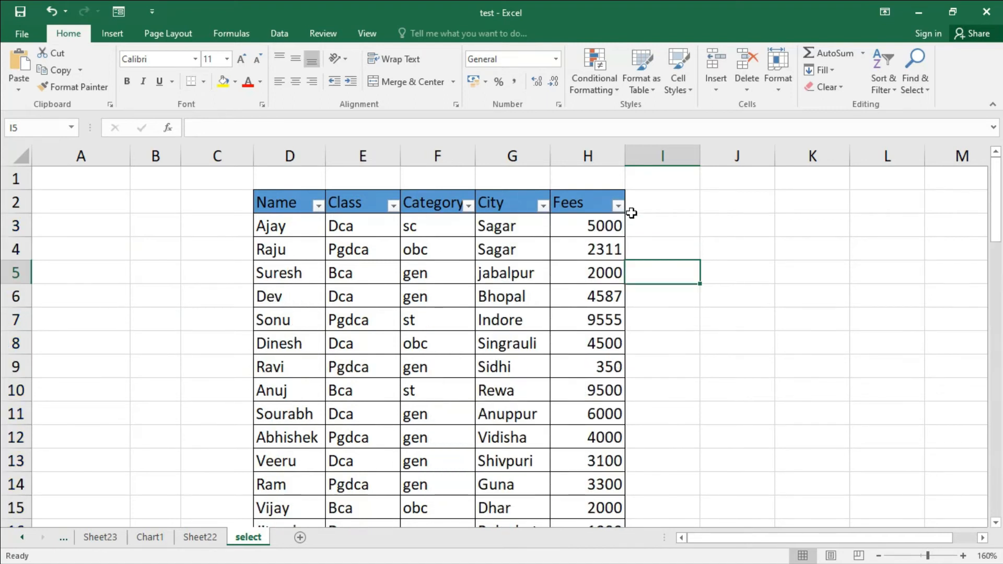
Step: Apply a Less Than number filter to the Fees column with the value 5000
left_click(619, 207)
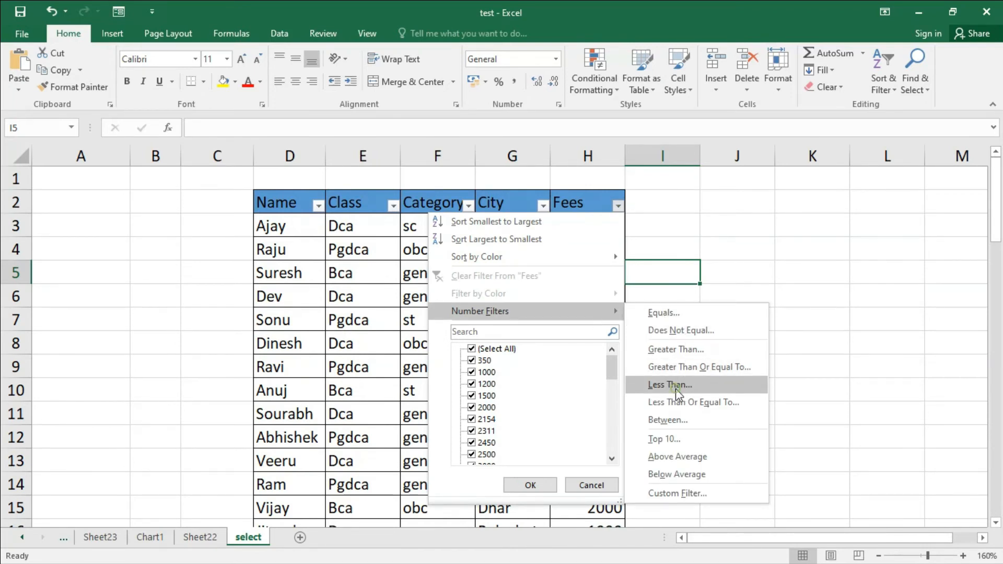
left_click(676, 389)
left_click(804, 317)
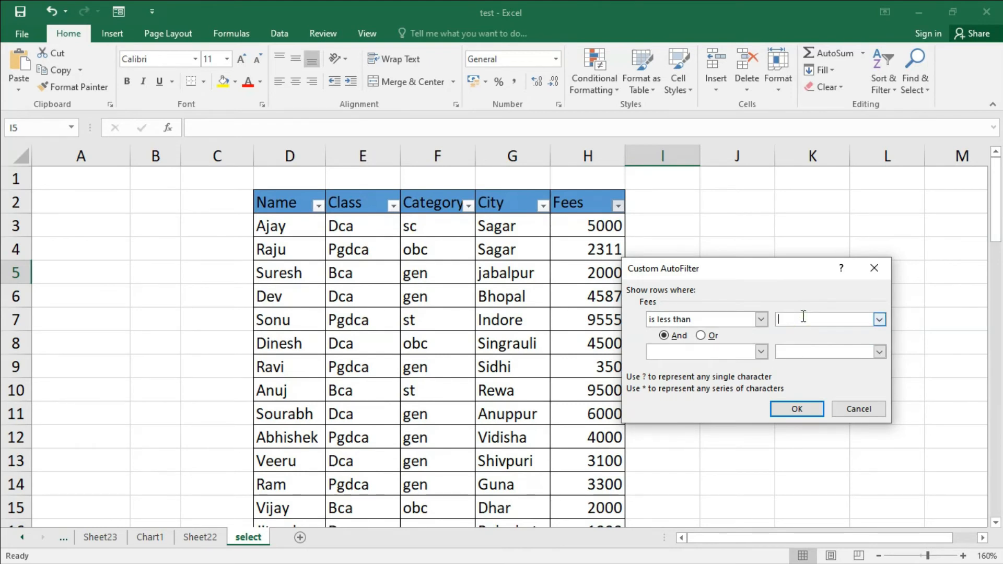
type("500")
left_click(787, 412)
Step: Review the less-than results and clear the filter from the Fees column
scroll(534, 363, "down", 8)
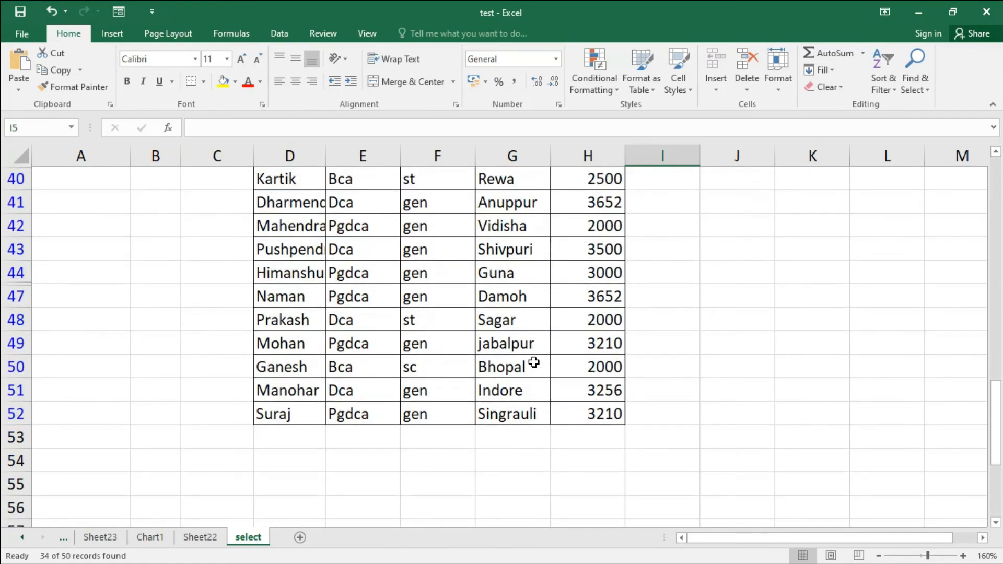
scroll(533, 362, "up", 7)
scroll(534, 363, "up", 2)
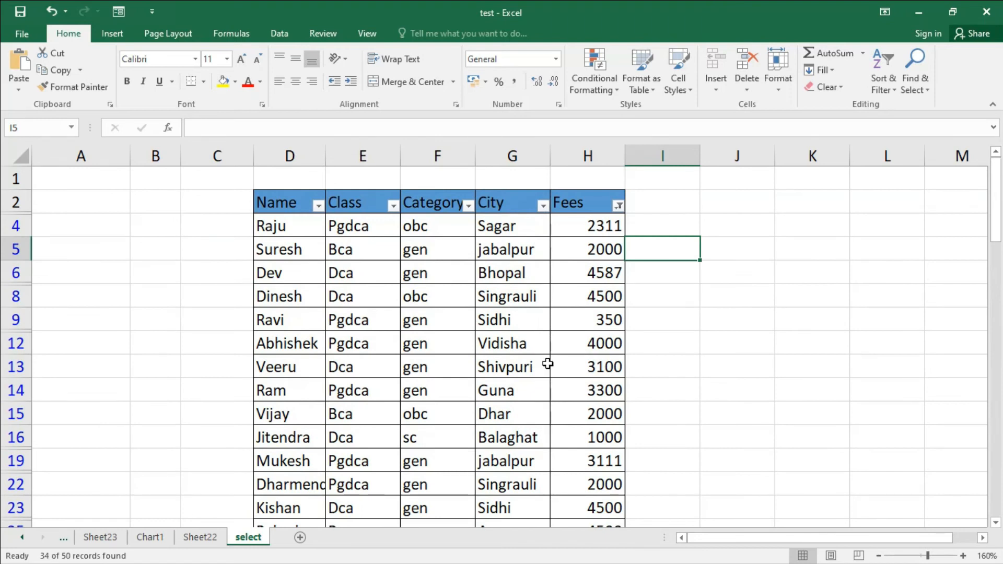
left_click(618, 206)
left_click(579, 282)
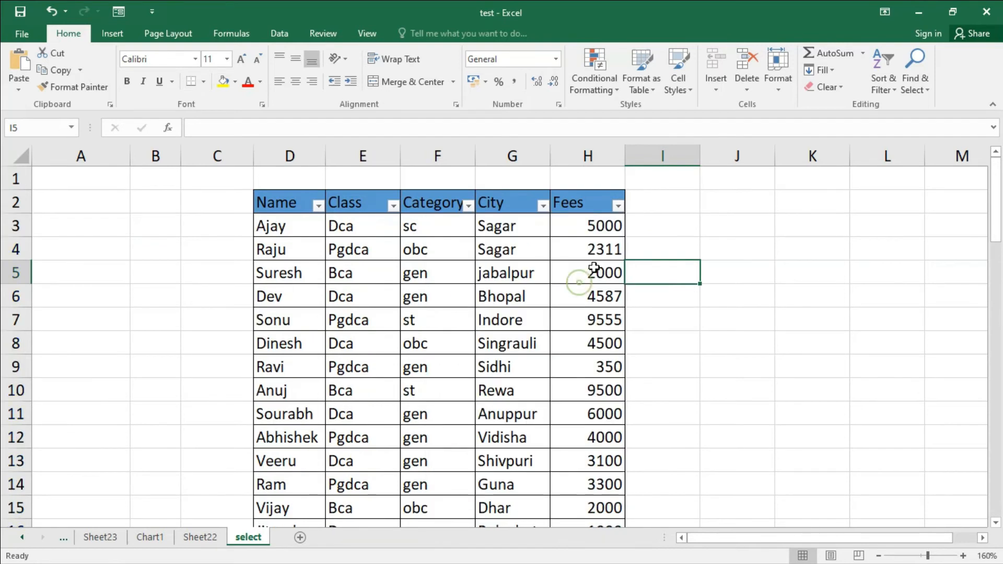
Step: Apply a Less Than Or Equal To number filter to the Fees column with the value 5000
left_click(618, 206)
mouse_move(576, 314)
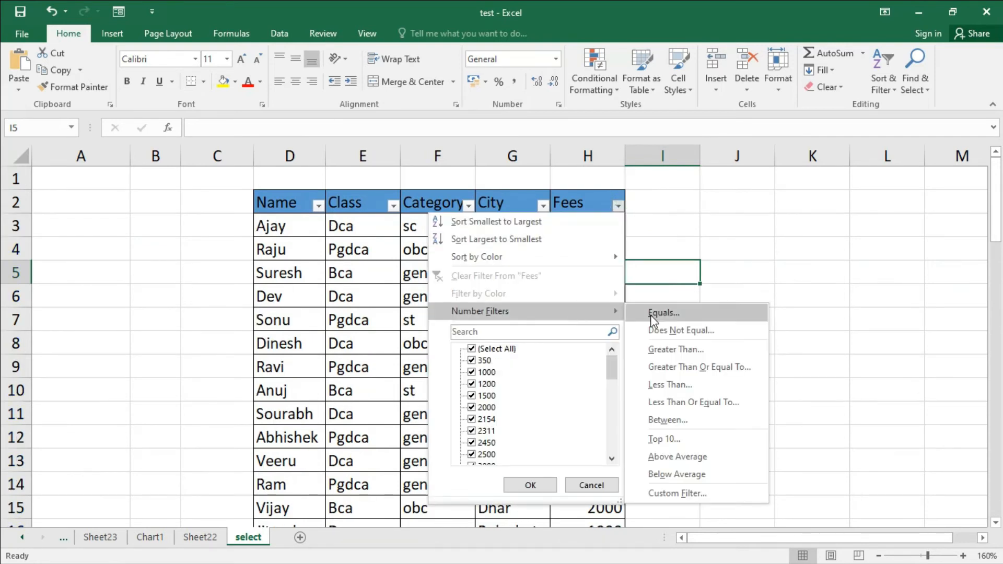
left_click(695, 403)
left_click_drag(720, 273, 767, 264)
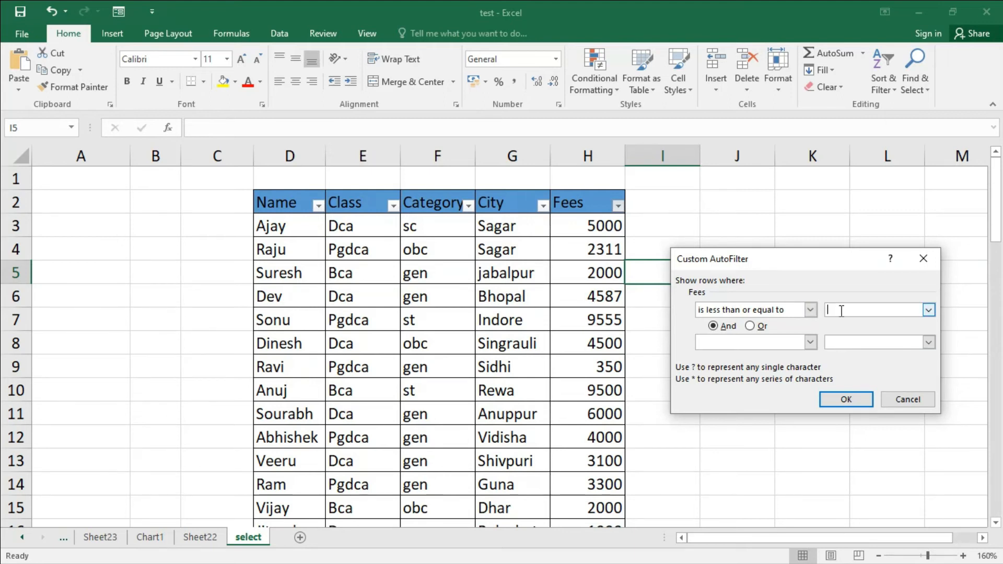
type("5000")
left_click(847, 400)
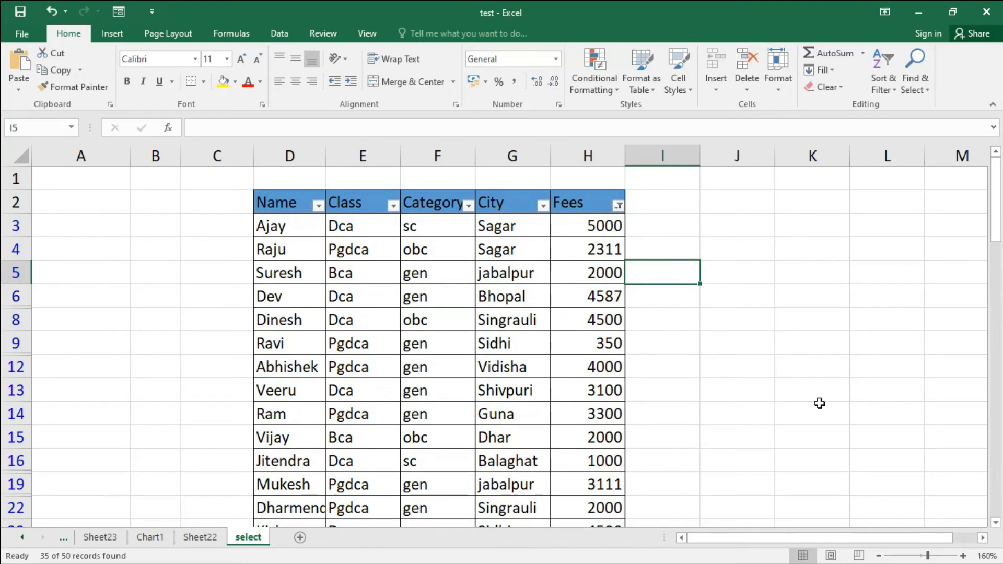
Step: Review the less-than-or-equal results and clear the filter from the Fees column
scroll(589, 328, "down", 2)
scroll(588, 328, "down", 5)
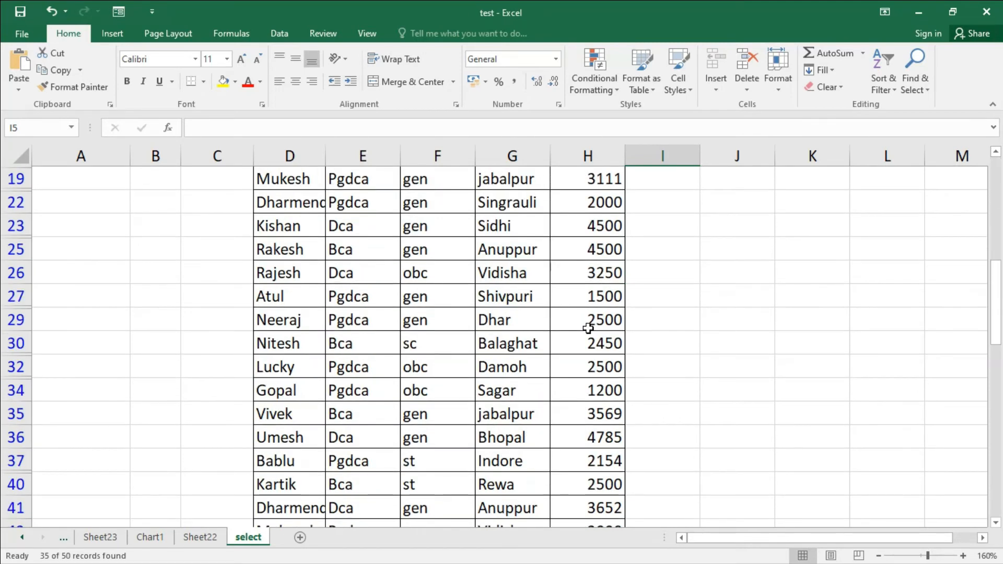
scroll(589, 328, "up", 2)
scroll(588, 328, "up", 6)
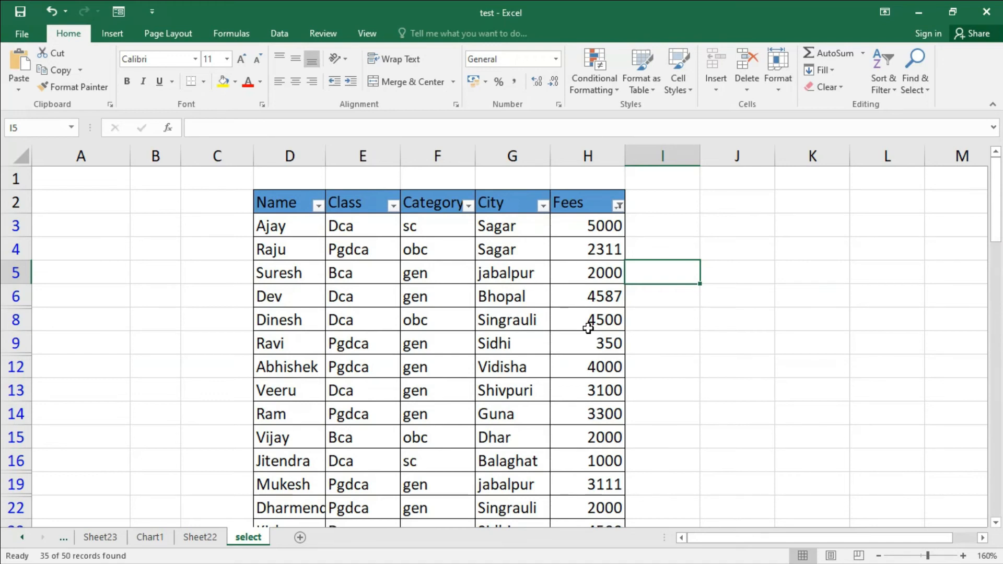
left_click(618, 205)
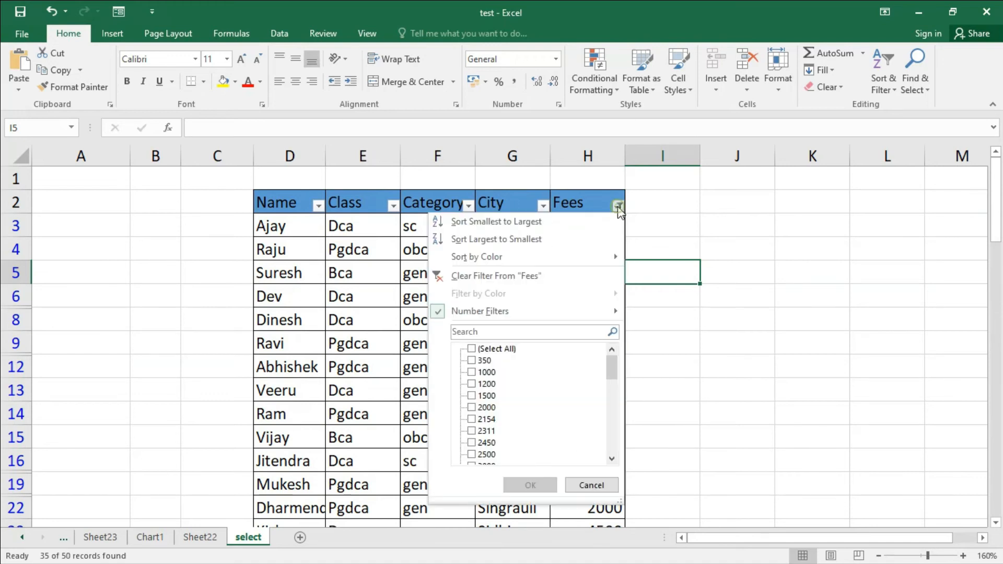
left_click(573, 276)
Step: Apply a Between number filter to Fees, from 5000 to 7000
left_click(618, 207)
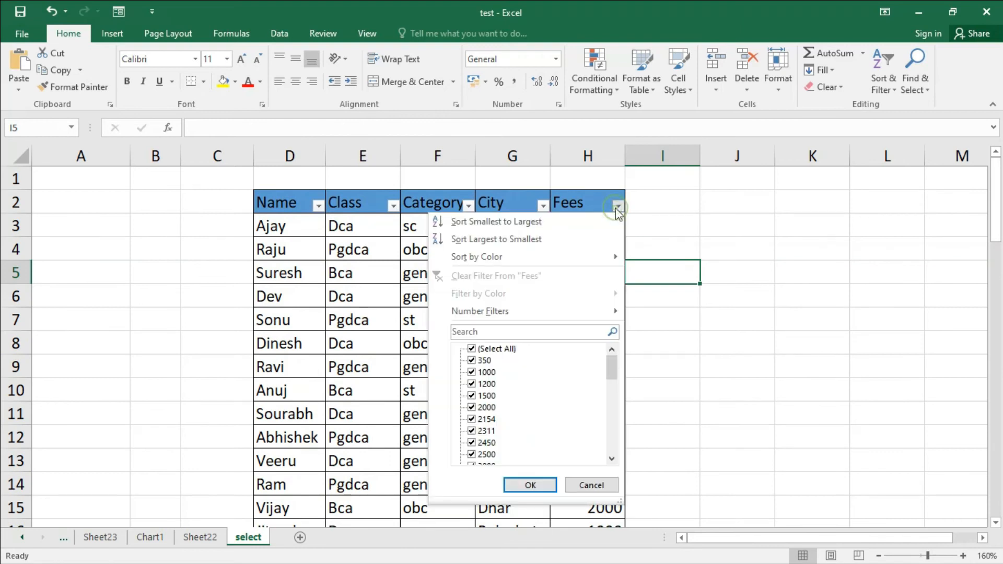
mouse_move(591, 313)
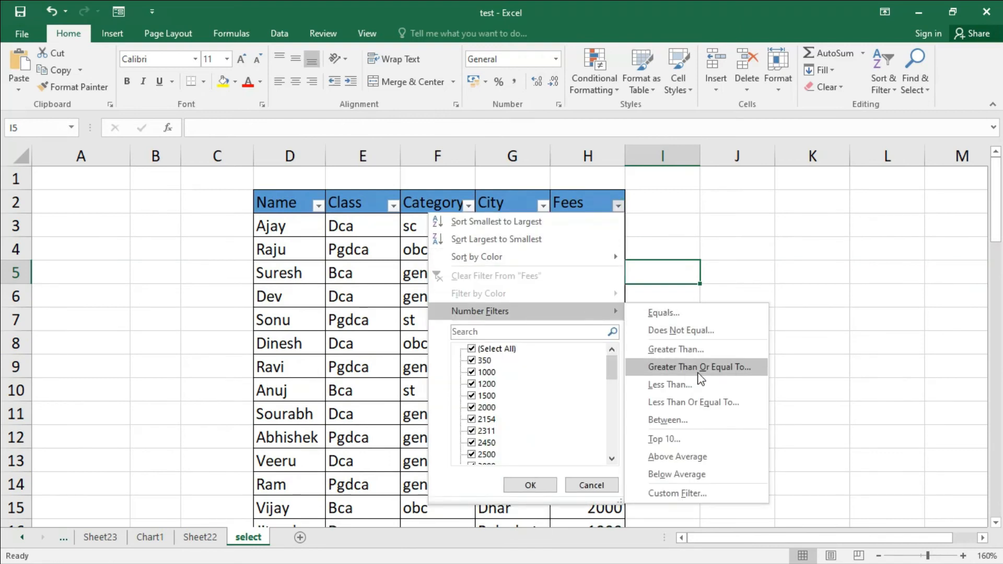
left_click(689, 419)
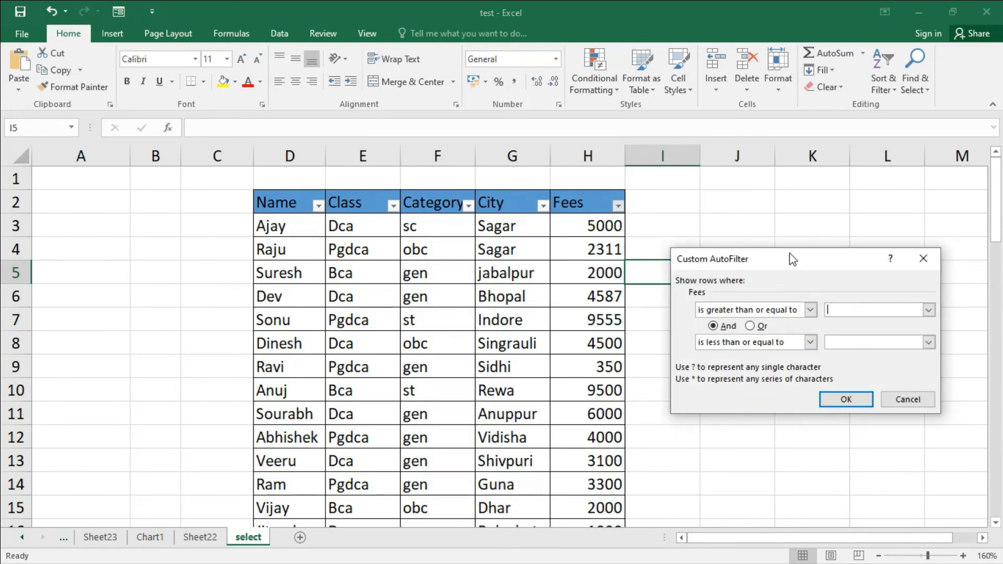
left_click_drag(789, 252, 752, 215)
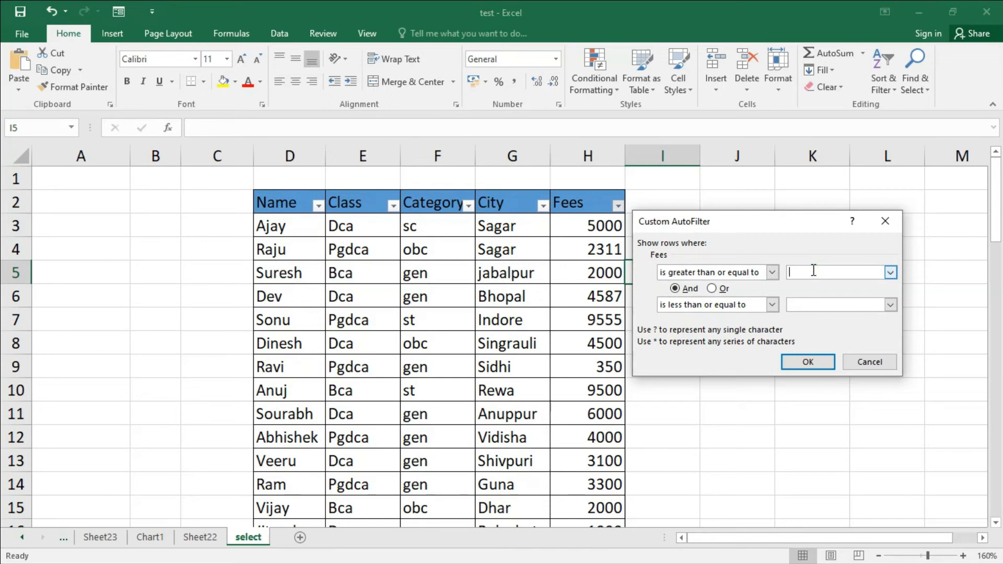
type("000")
left_click(814, 303)
type("7000")
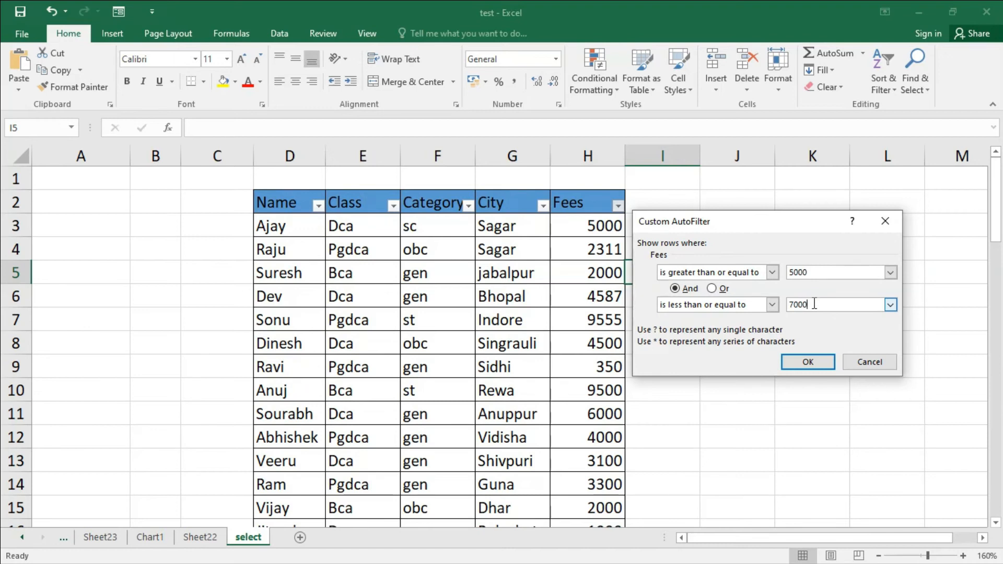
double_click(826, 272)
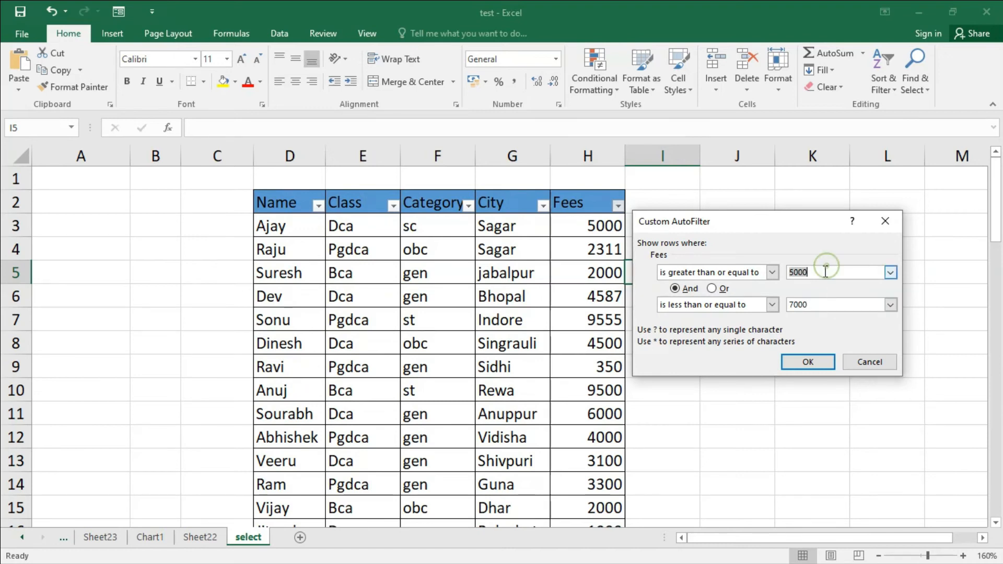
left_click(820, 300)
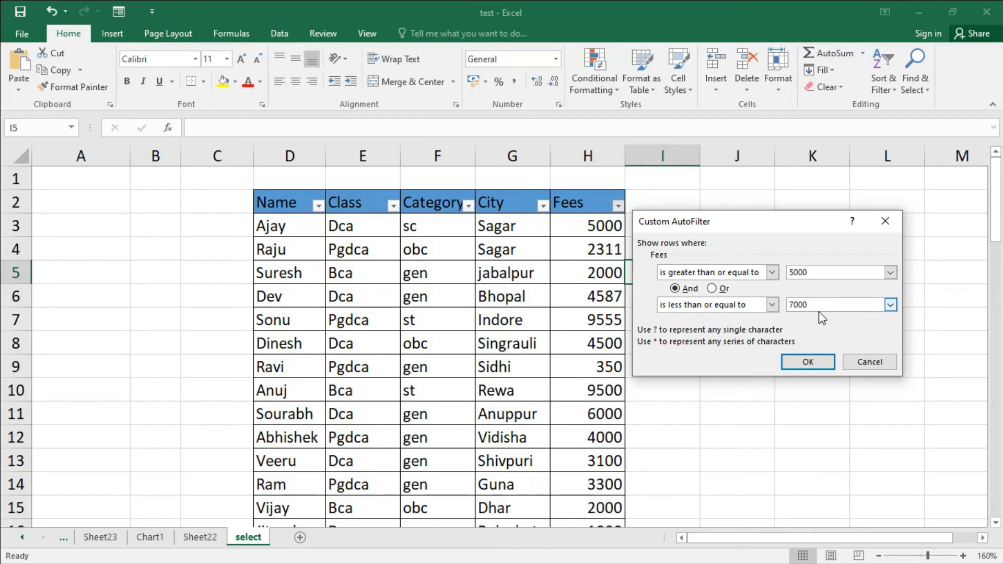
left_click(808, 362)
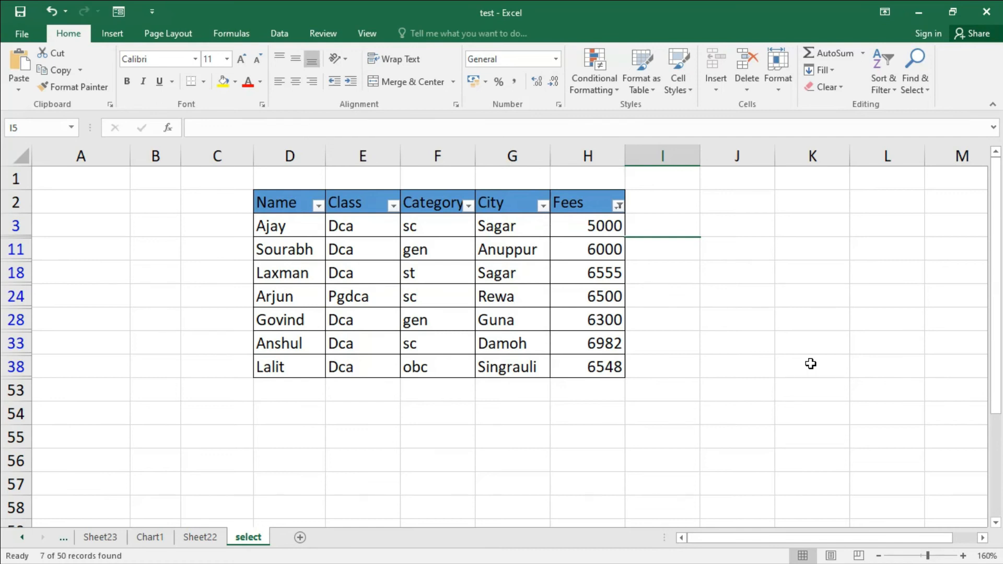
Step: Clear the Between filter from the Fees column
left_click(619, 206)
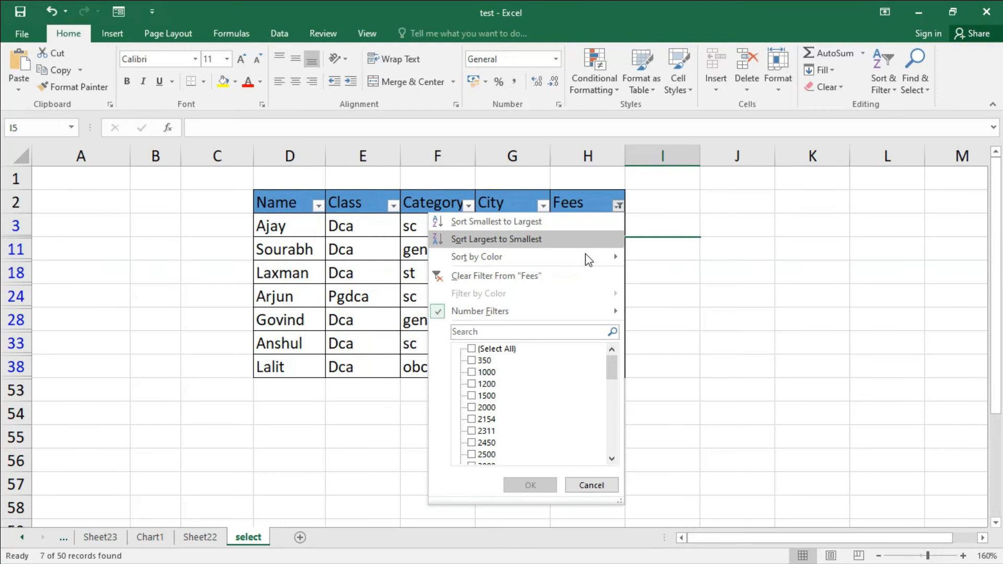
left_click(565, 275)
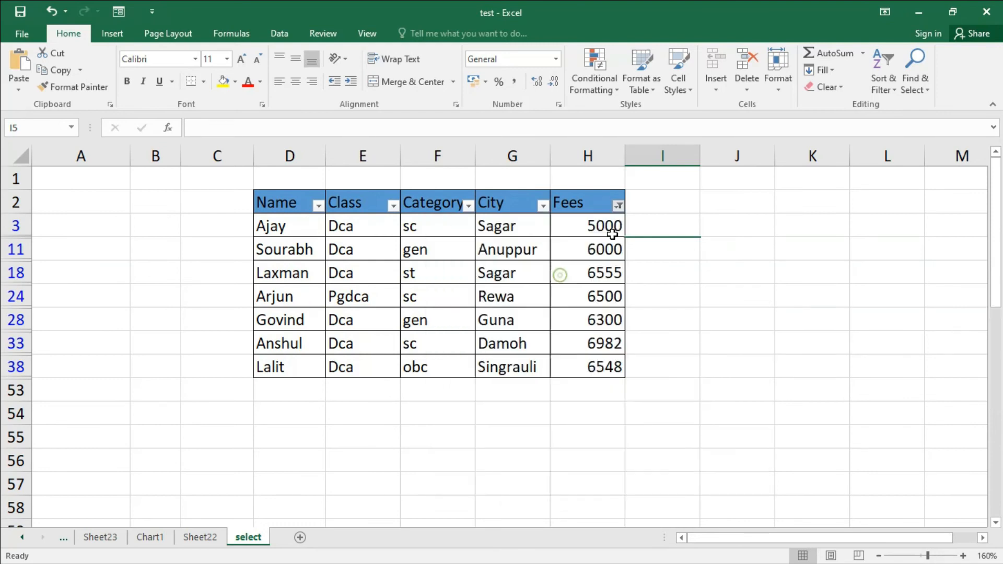
Step: Apply a Between number filter to Fees, from 2000 to 5000
left_click(619, 208)
mouse_move(559, 312)
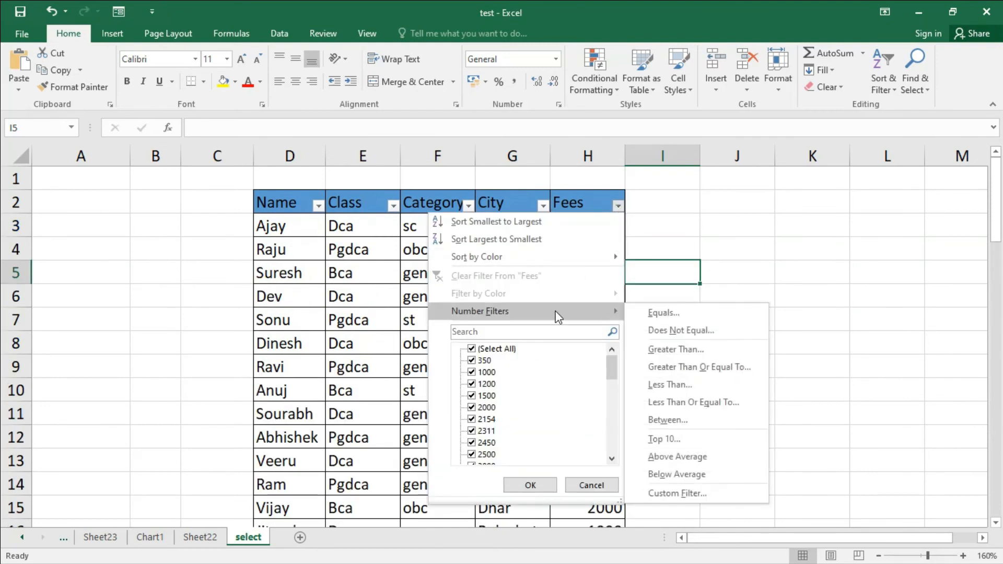
left_click(686, 422)
left_click(809, 274)
type("2000")
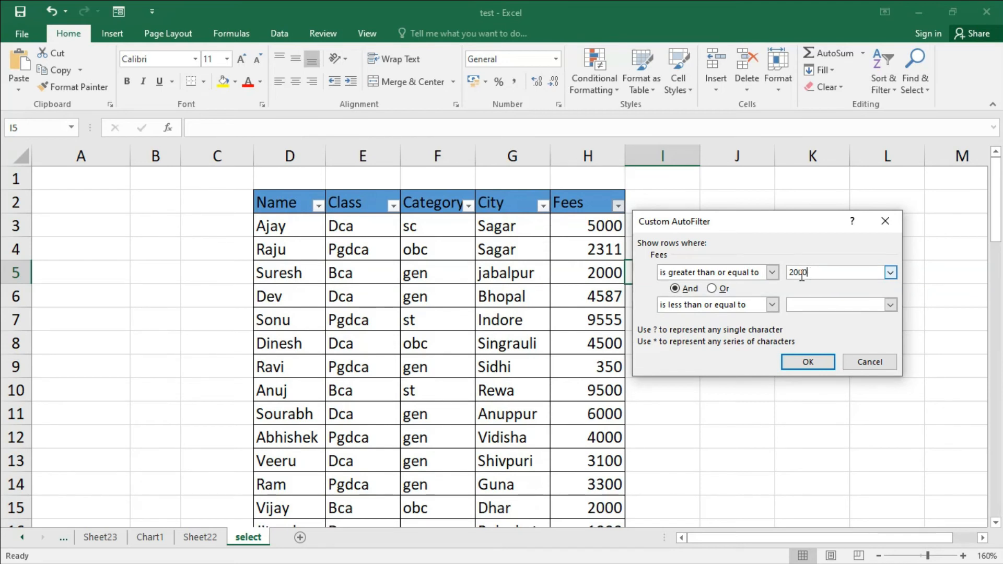
left_click(816, 304)
type("5000")
left_click(815, 366)
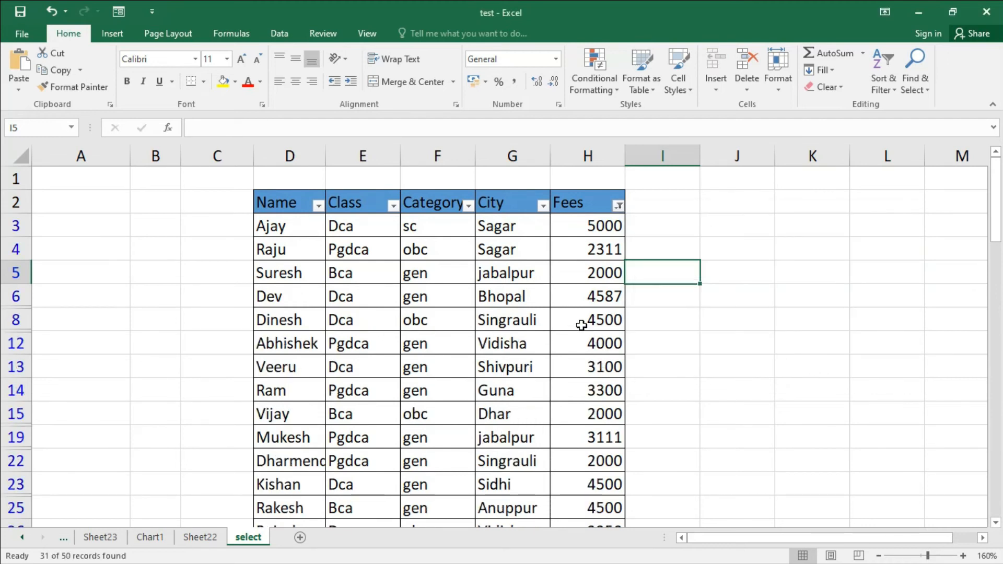
Step: Review the filtered rows and clear the filter from the Fees column
scroll(581, 324, "down", 3)
scroll(581, 324, "down", 3)
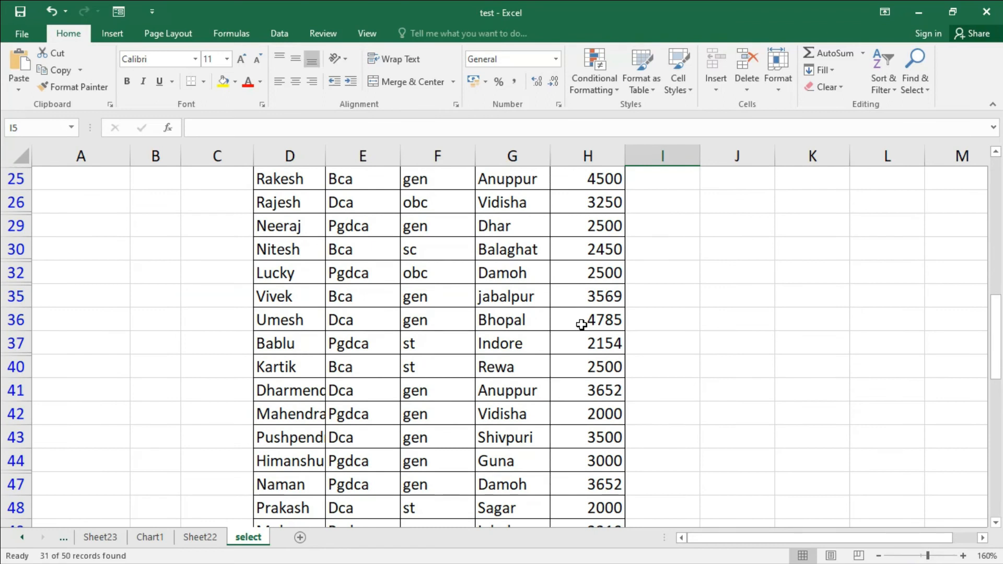
scroll(581, 324, "up", 3)
scroll(581, 324, "up", 4)
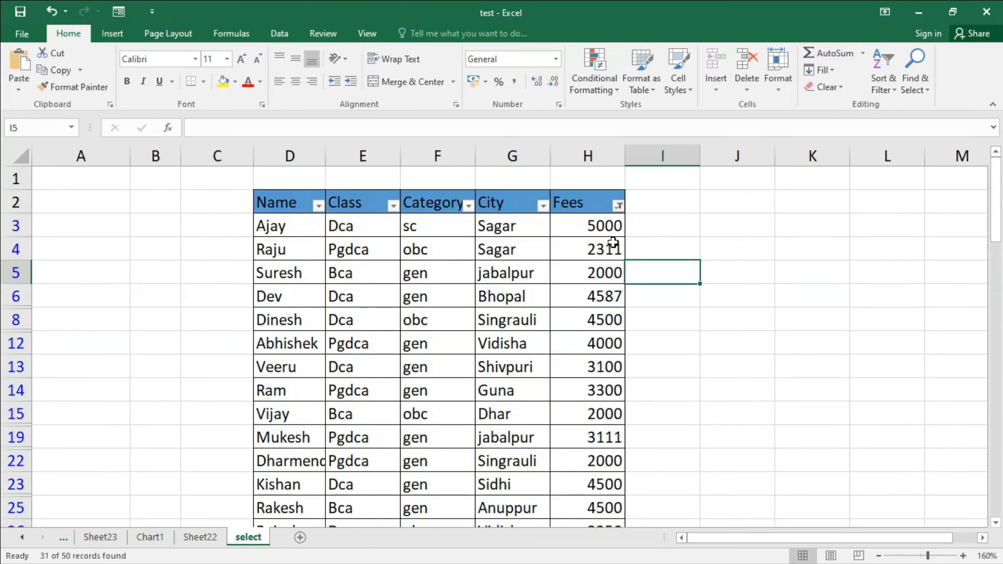
left_click(619, 206)
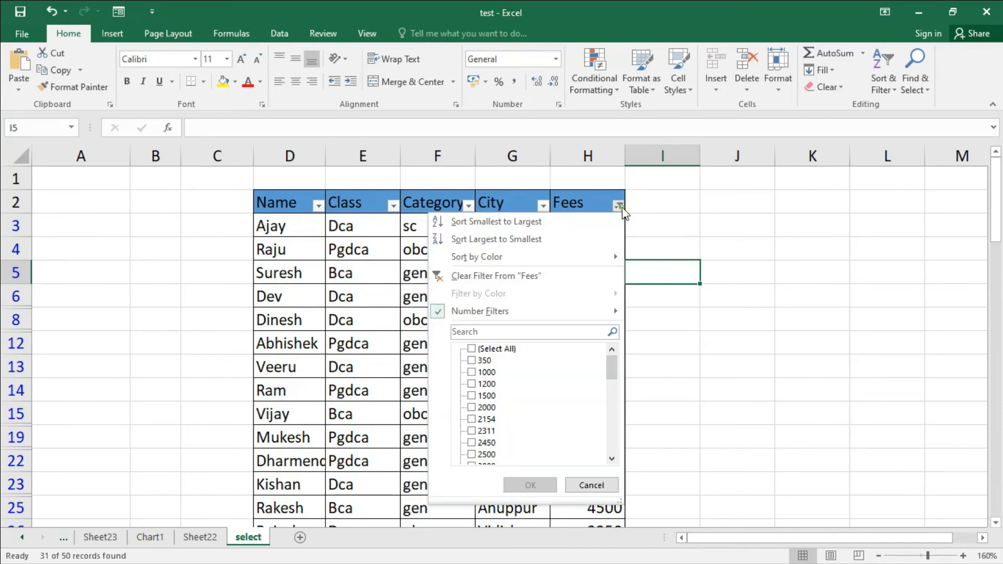
left_click(541, 277)
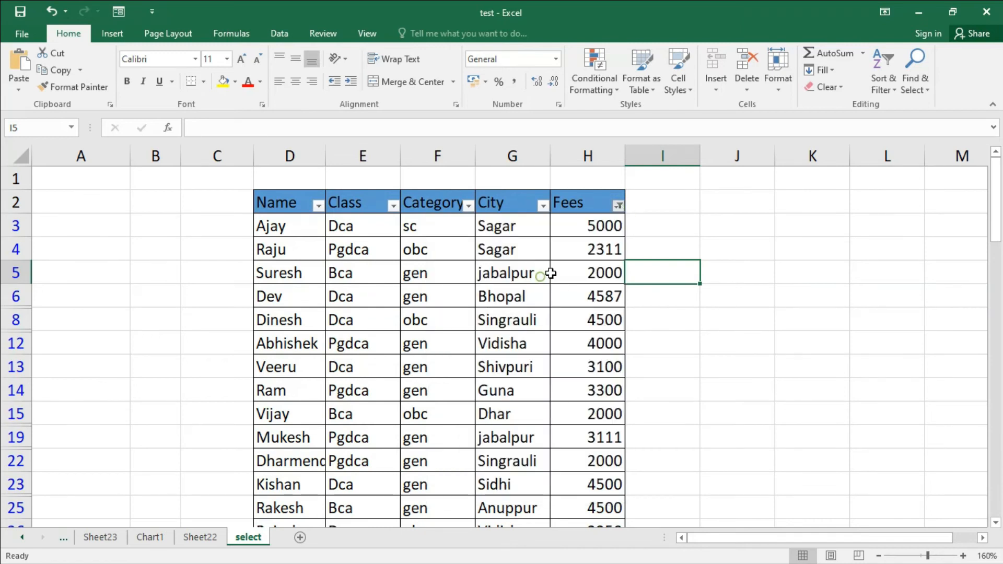
Step: Apply a Top 10 number filter to Fees showing the top 10 items
left_click(620, 207)
mouse_move(577, 312)
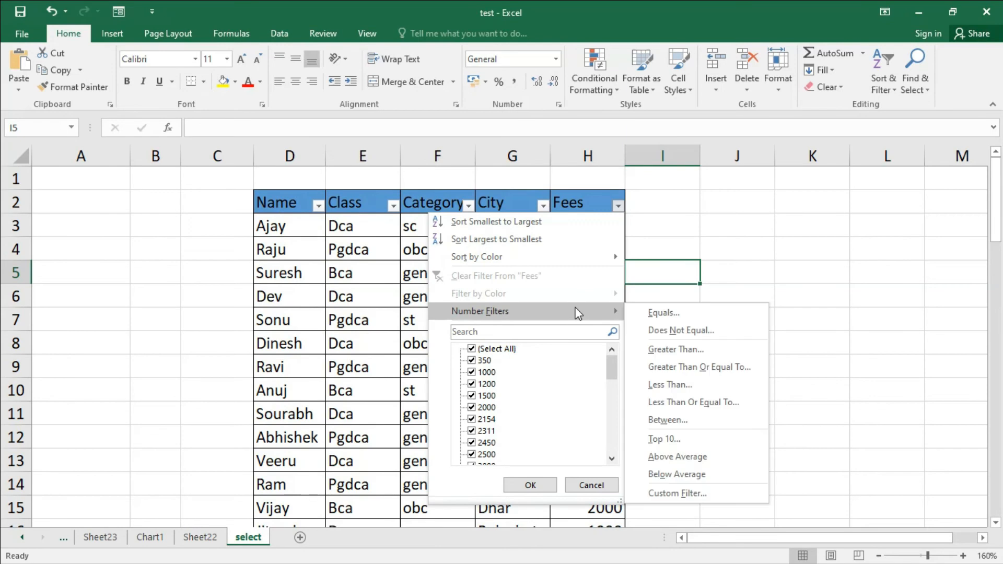
left_click(687, 445)
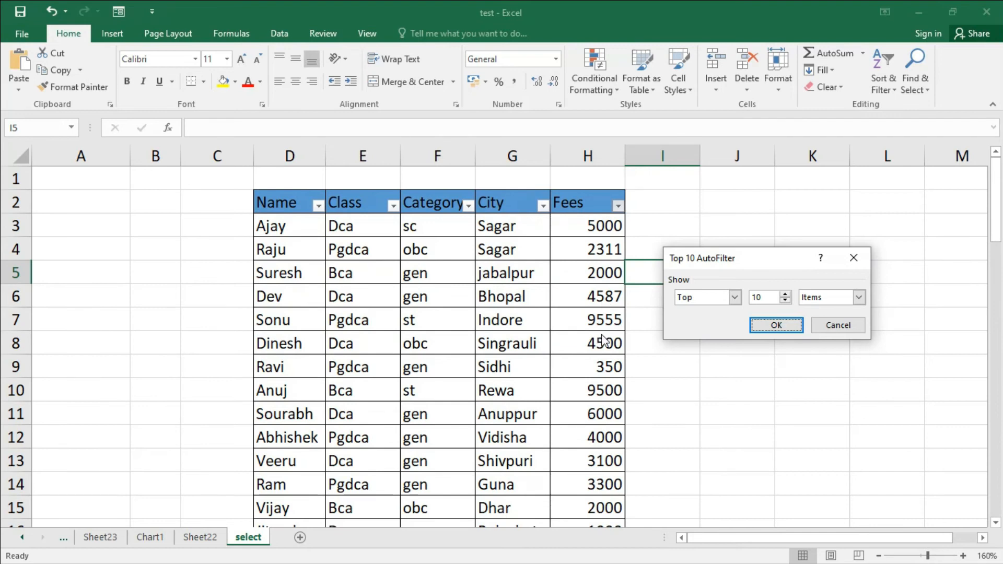
left_click(786, 295)
left_click(786, 295)
left_click(785, 295)
left_click(786, 301)
left_click(786, 301)
left_click(786, 301)
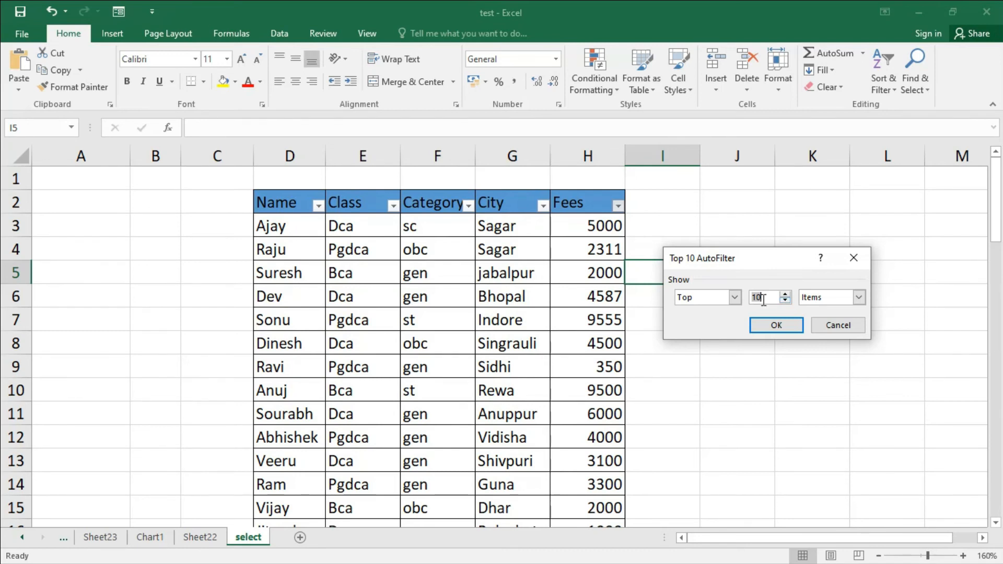
left_click(771, 326)
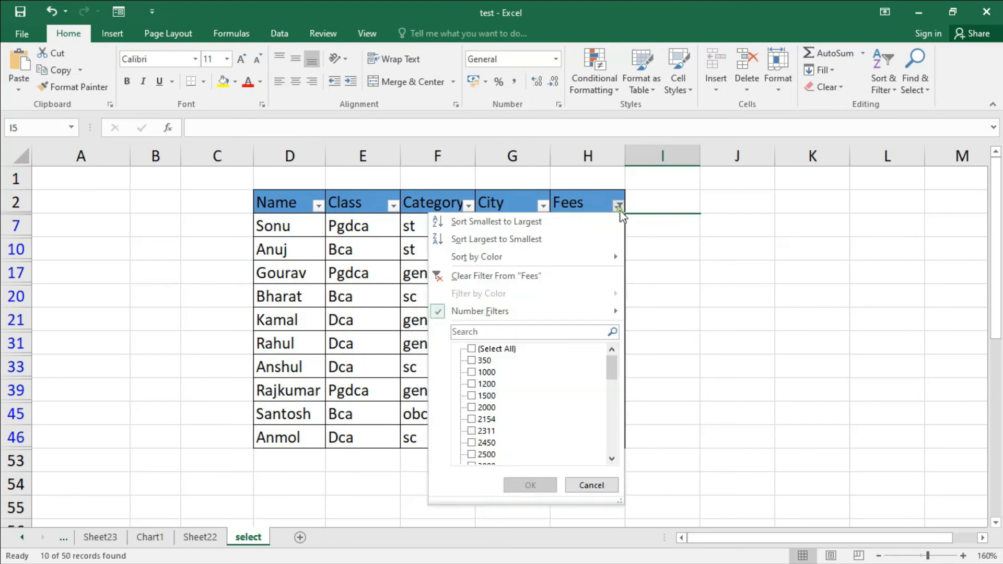
Step: Clear the Fees filter and apply a Top 10 number filter to Fees showing the top 5 items
left_click(578, 277)
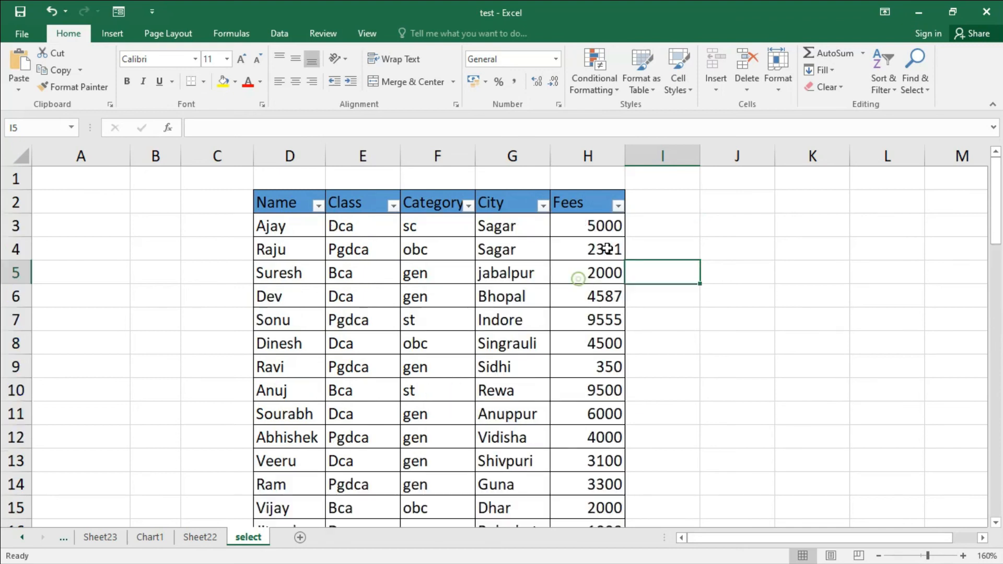
left_click(619, 206)
mouse_move(575, 316)
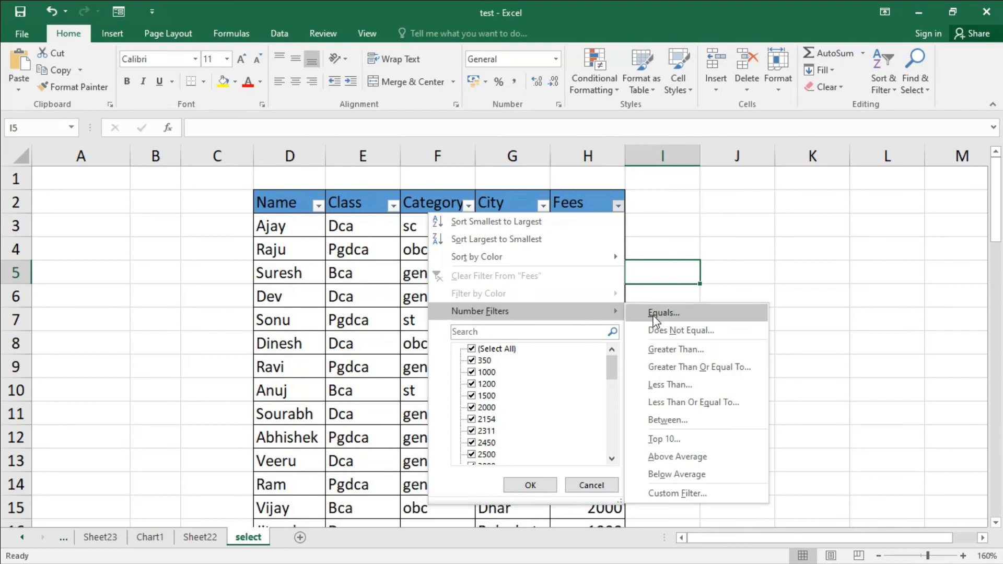
left_click(682, 440)
left_click(785, 302)
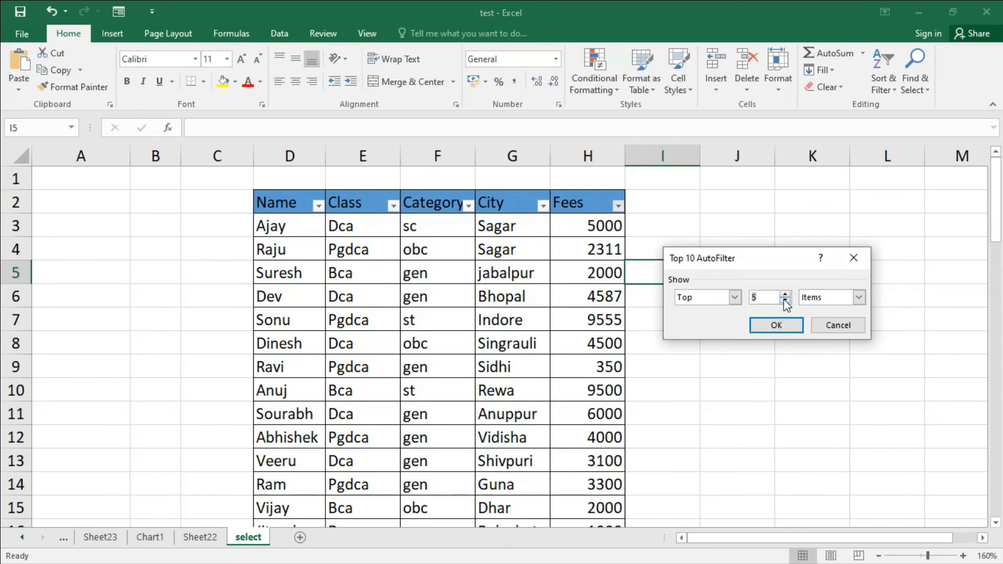
left_click(784, 327)
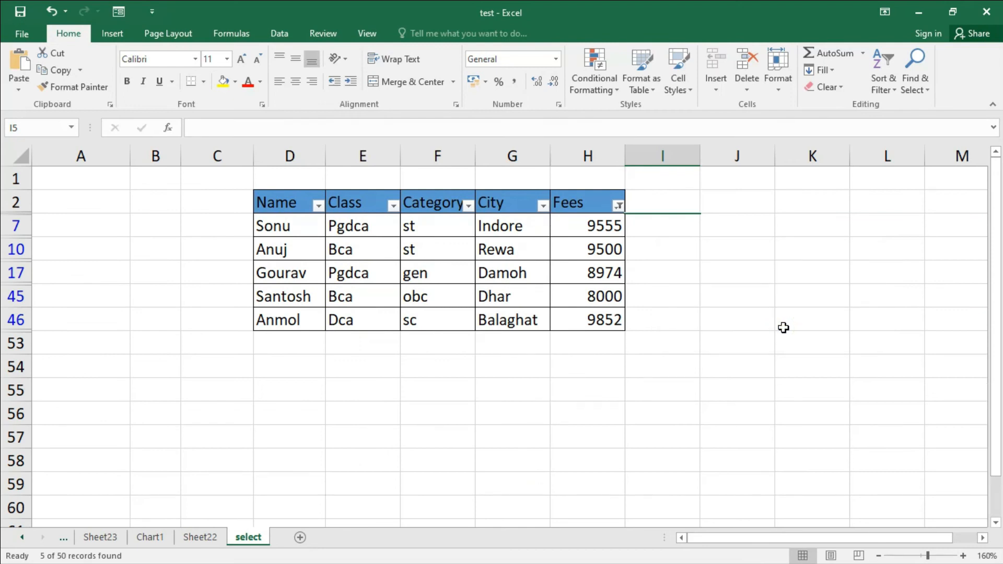
Step: Clear the Fees filter and apply an Above Average number filter to the Fees column
left_click(618, 205)
left_click(570, 275)
left_click(614, 218)
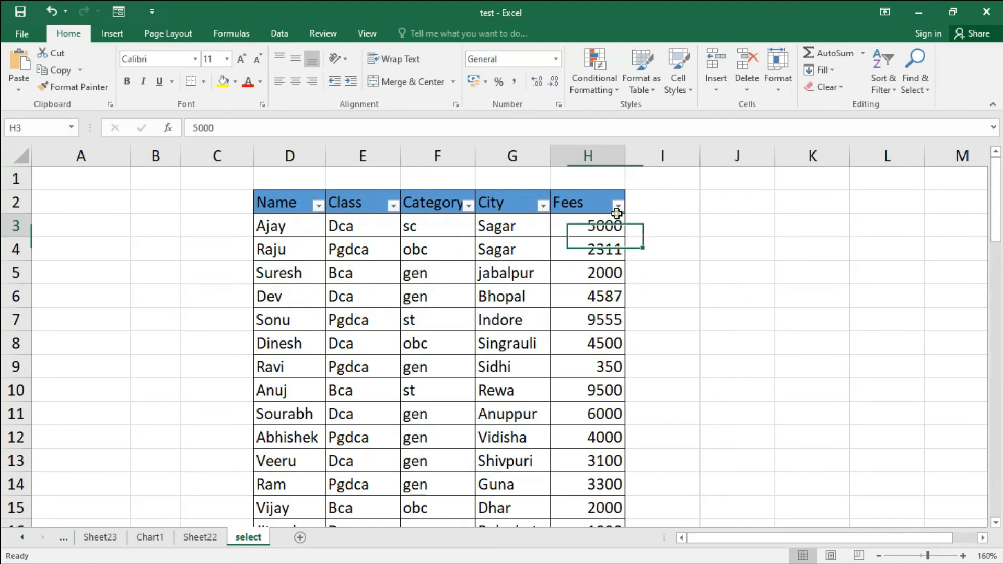
left_click(619, 206)
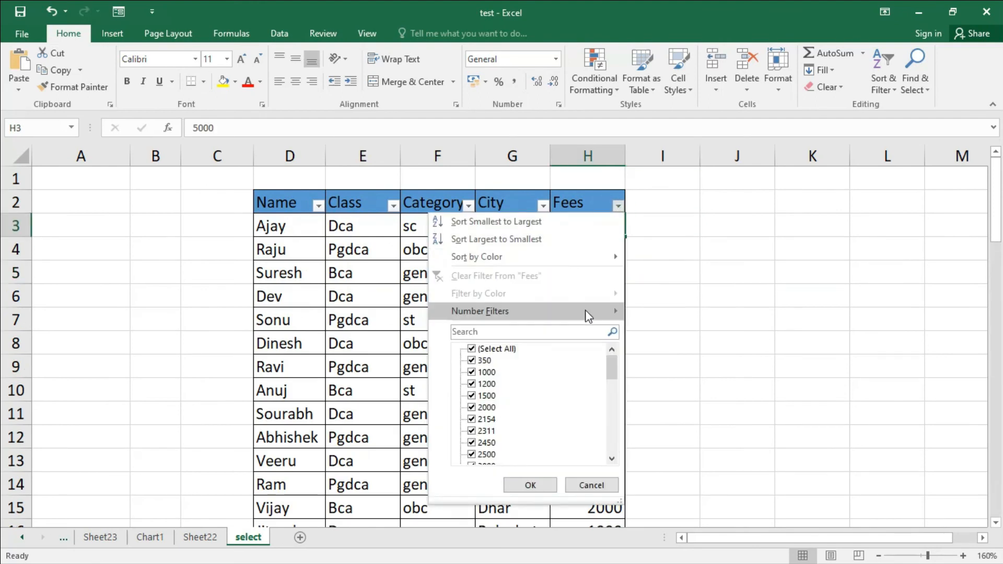
mouse_move(586, 309)
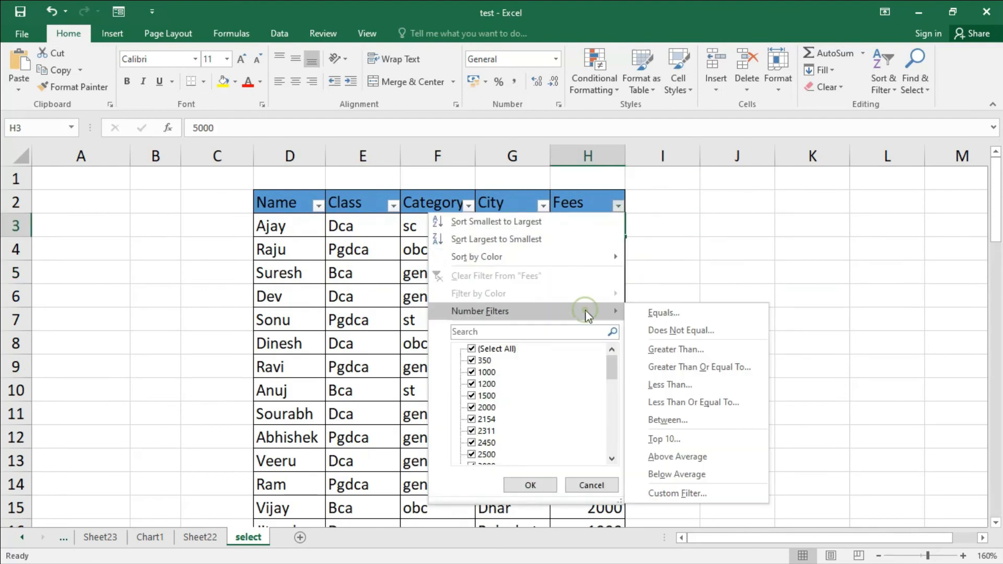
left_click(697, 462)
Step: Review the filtered rows and switch the Fees filter to Below Average
scroll(697, 369, "down", 4)
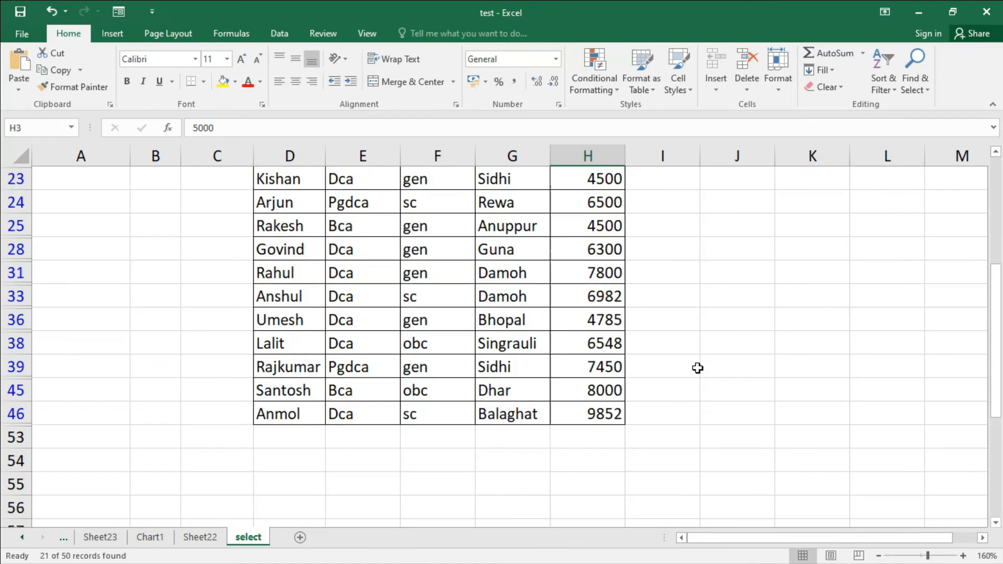
scroll(611, 421, "up", 3)
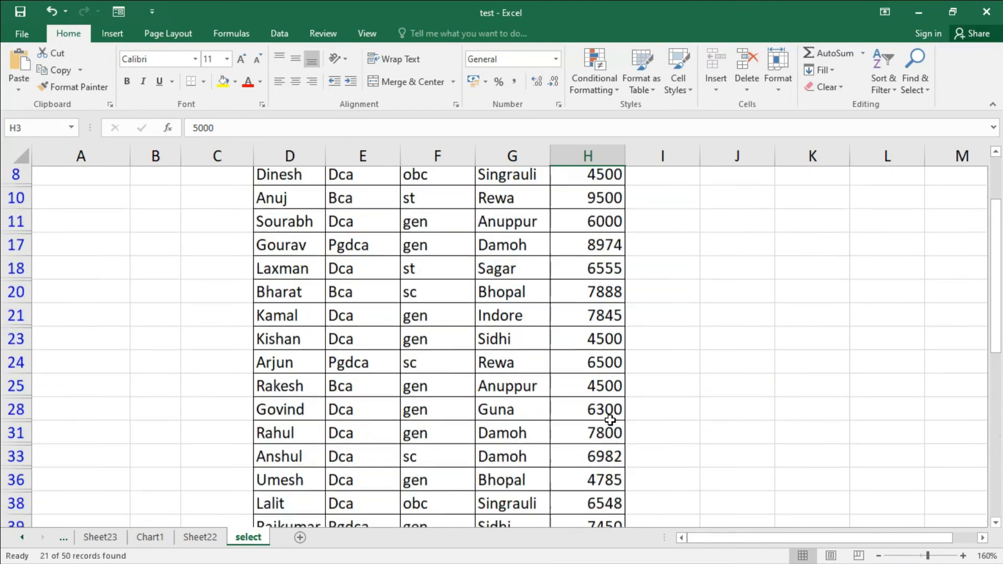
scroll(611, 420, "up", 2)
scroll(615, 351, "down", 3)
scroll(615, 351, "up", 3)
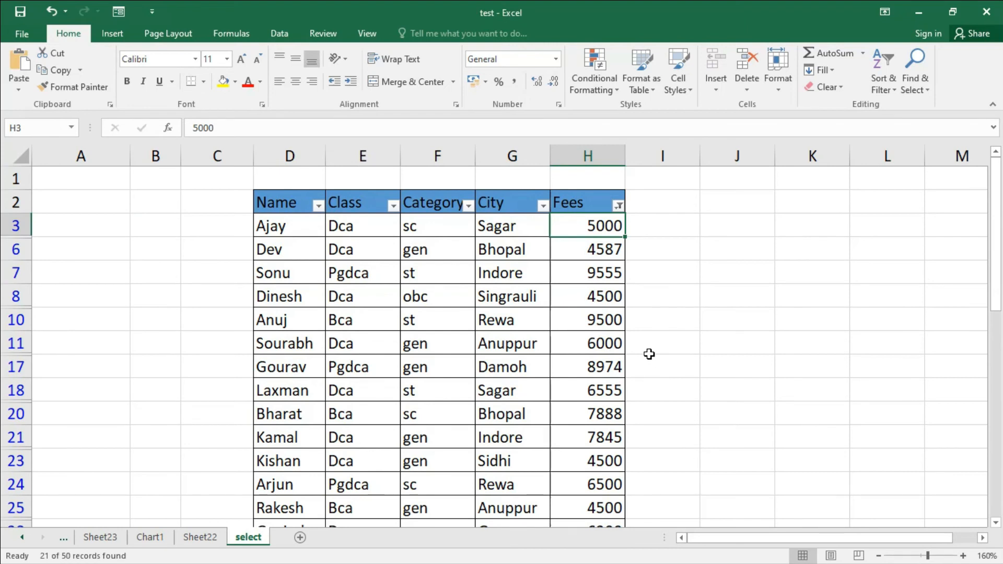
left_click(618, 206)
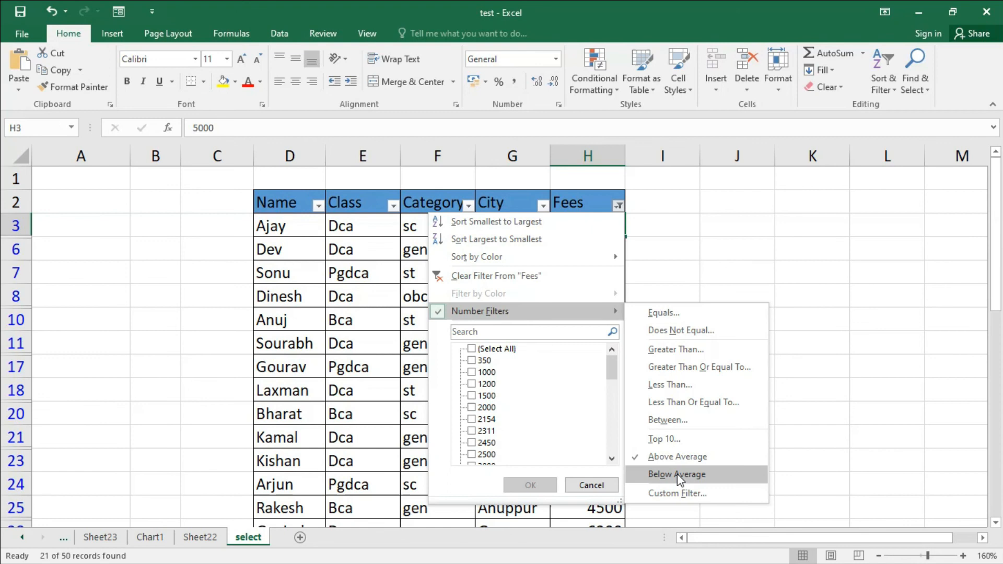
left_click(678, 476)
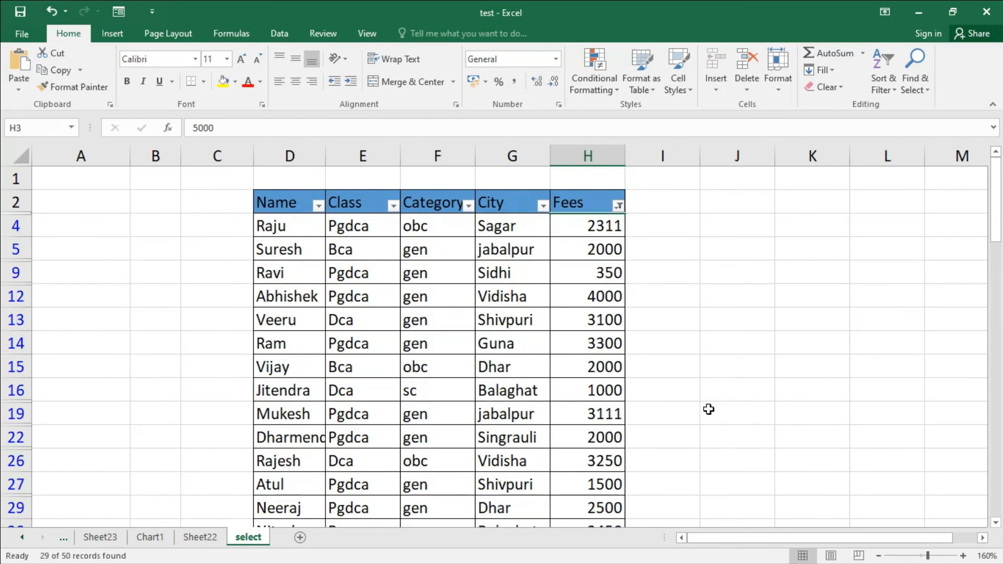
Step: Review the filtered rows and clear the filter from the Fees column
scroll(641, 405, "down", 4)
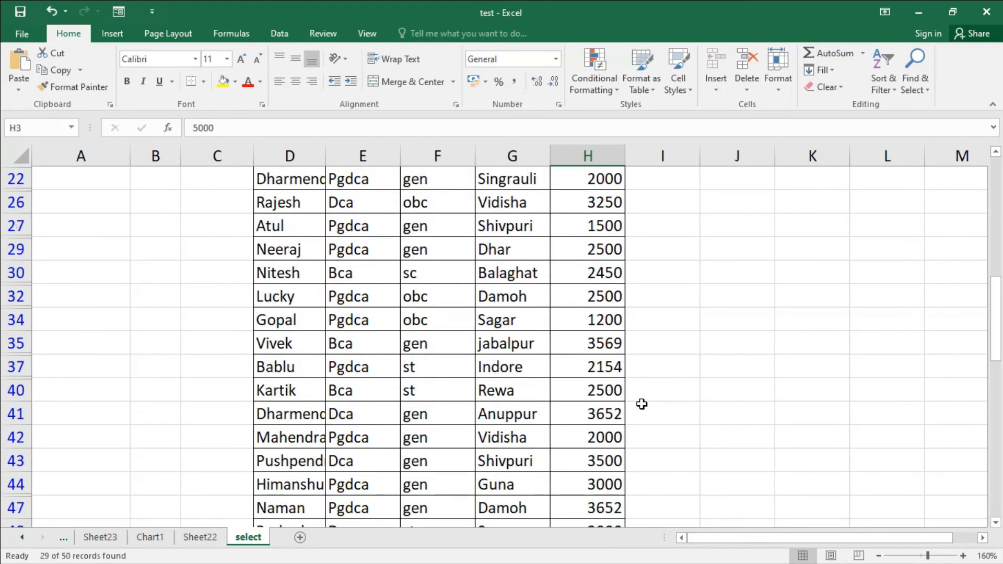
scroll(641, 404, "down", 1)
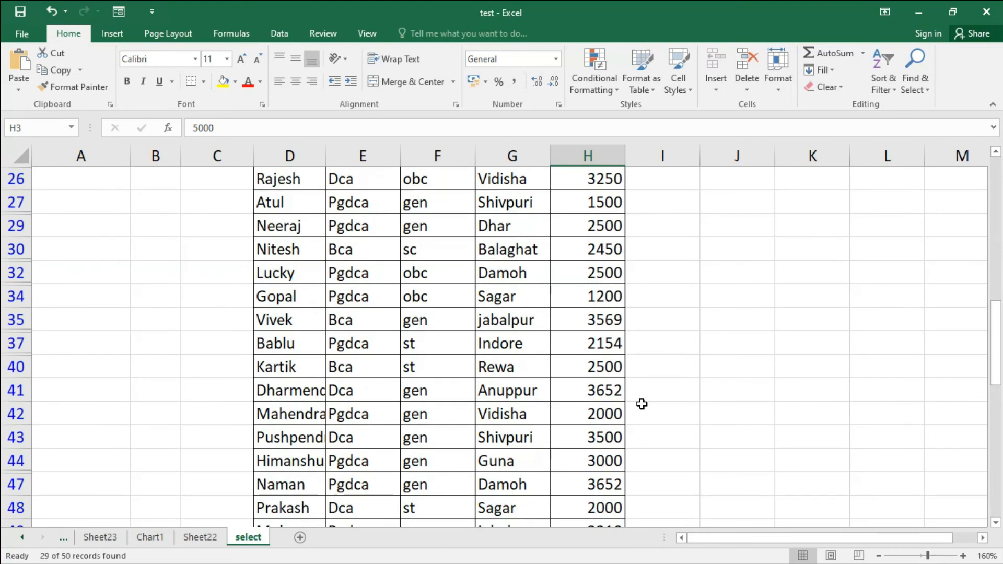
scroll(642, 404, "down", 2)
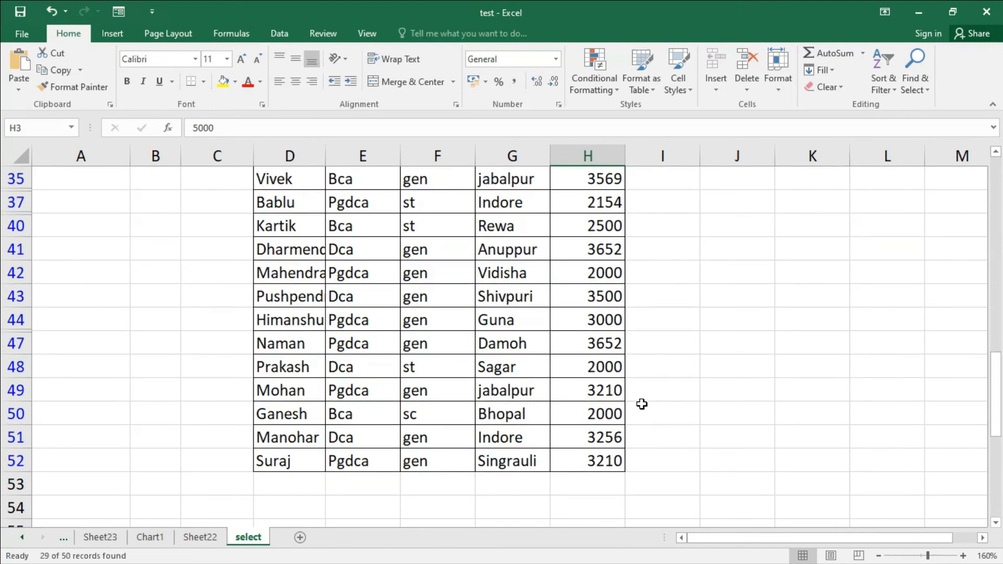
scroll(642, 404, "up", 6)
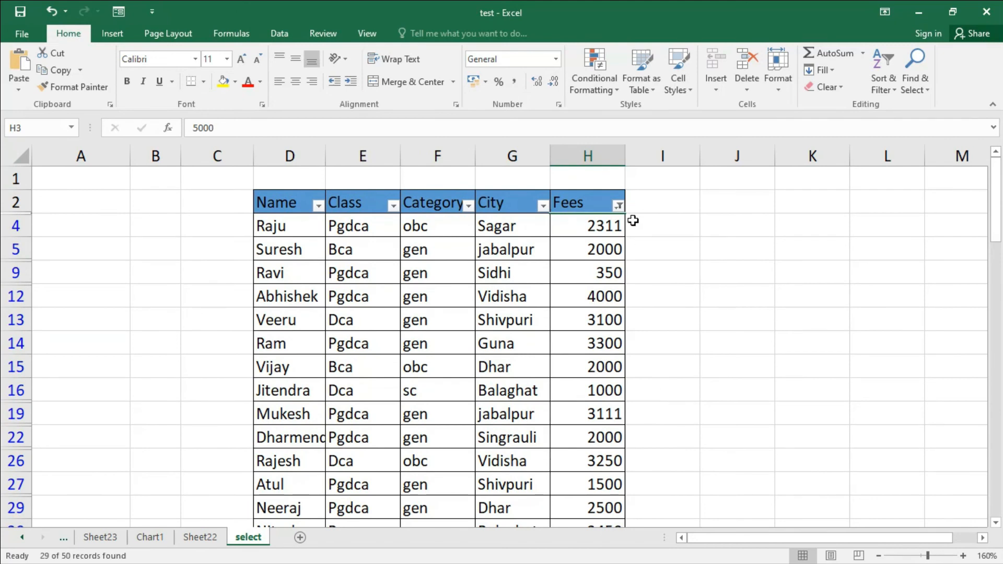
left_click(619, 206)
left_click(578, 280)
Step: Apply a custom AutoFilter to Fees showing rows where Fees equals 2000
left_click(618, 205)
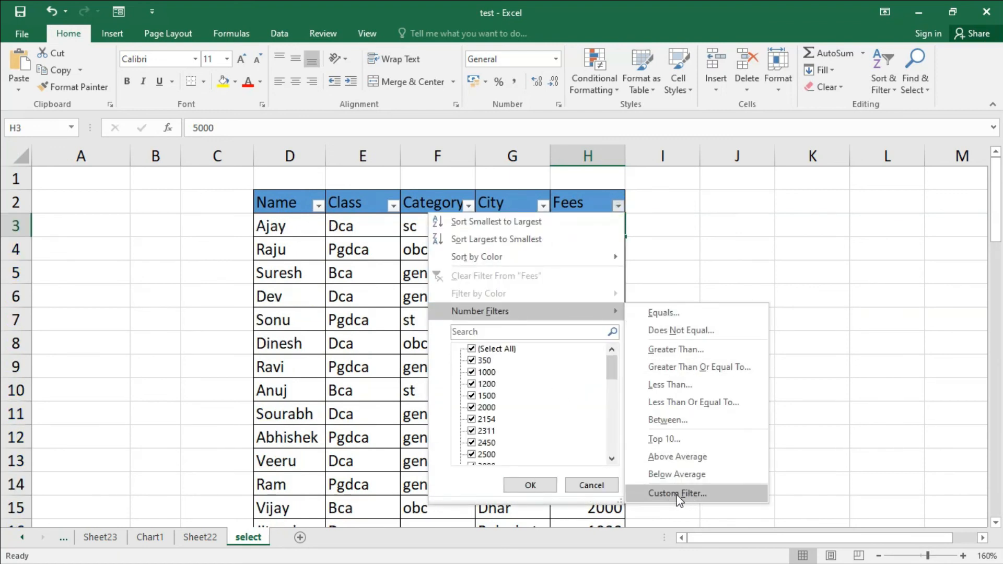
left_click(692, 495)
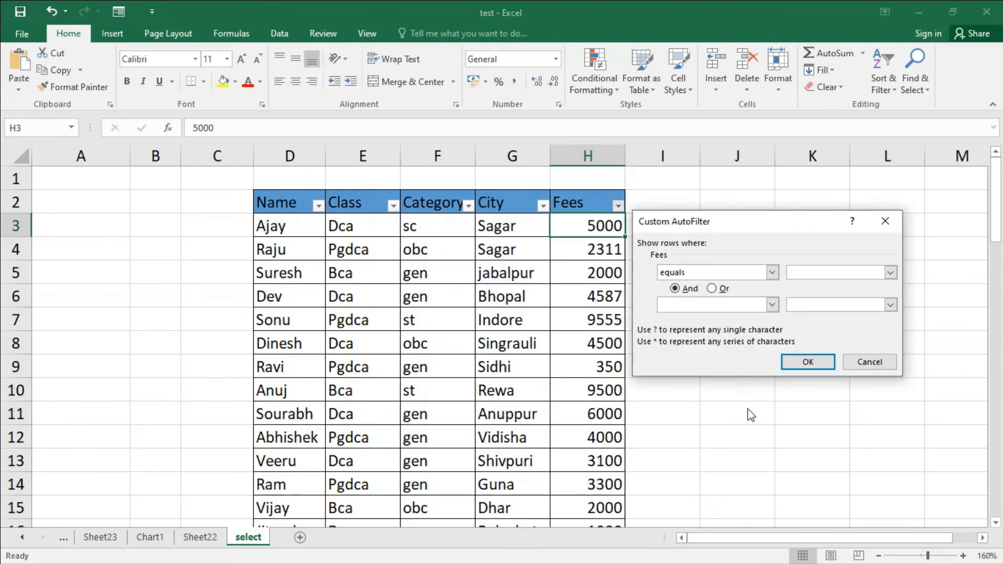
left_click(772, 273)
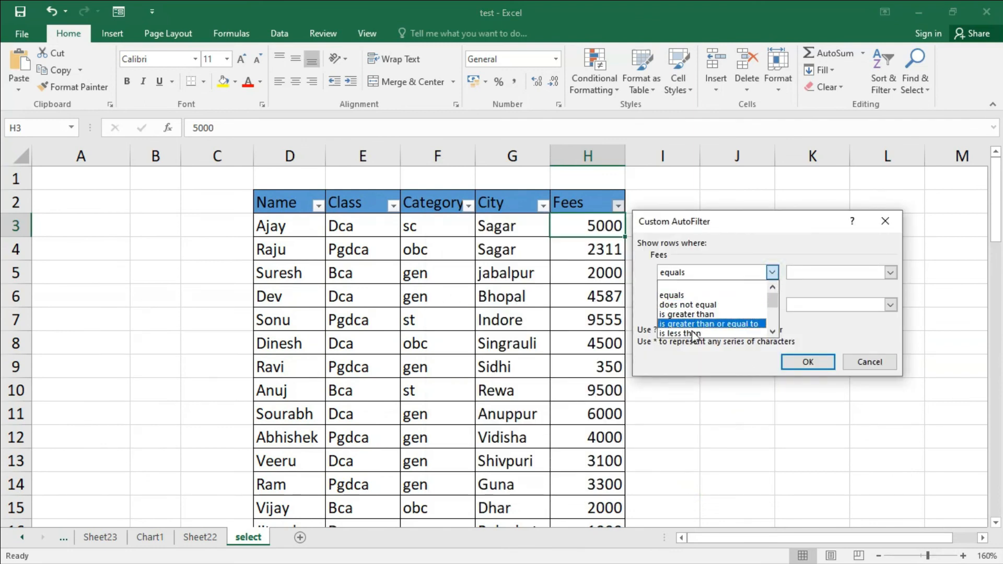
key("Down")
key("Down")
key("Down")
key("Down")
key("Down")
key("Down")
key("Down")
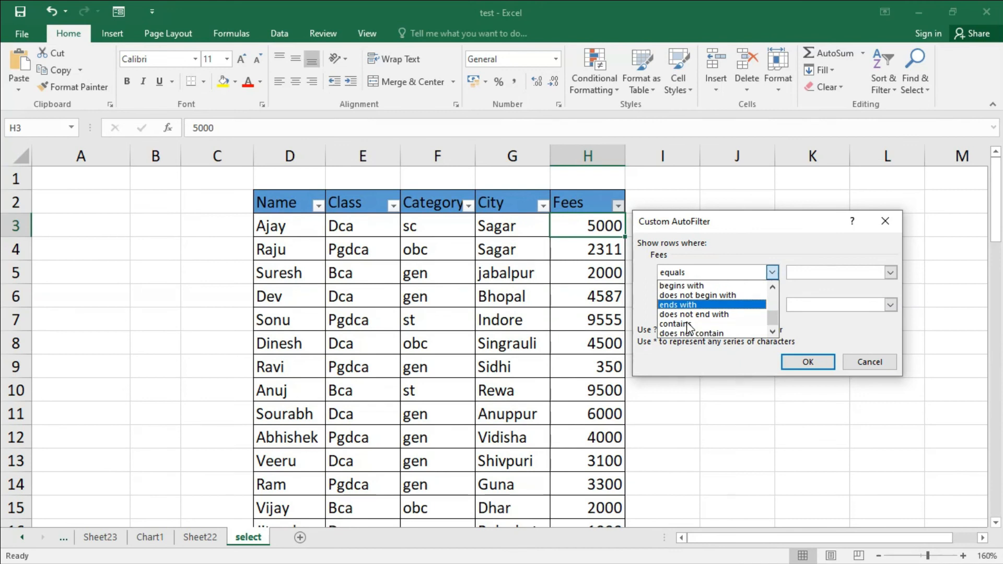
key("Up")
key("Up")
key("Up")
key("Up")
key("Up")
key("Up")
key("Up")
key("Up")
key("Up")
key("Up")
key("Up")
key("Up")
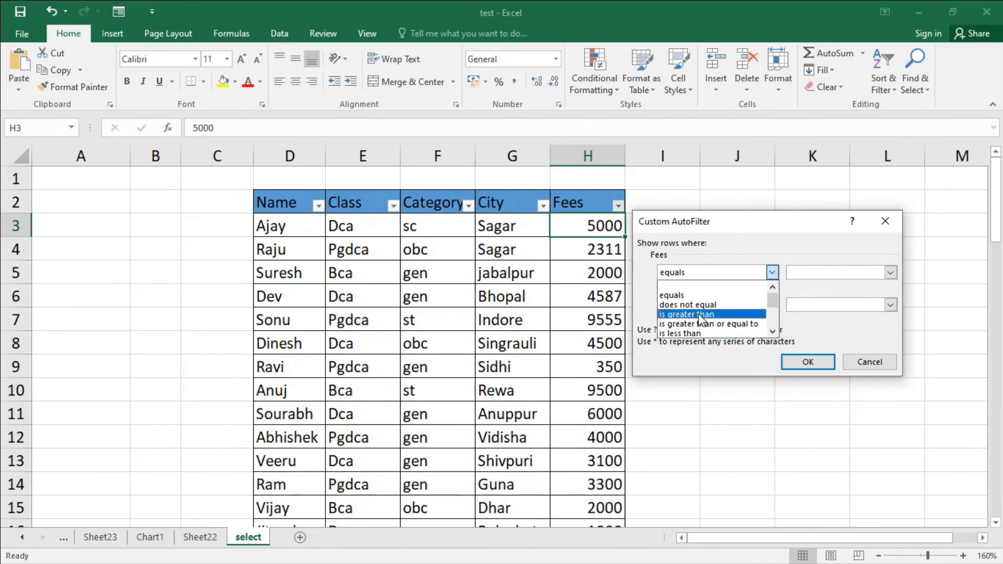
left_click(684, 295)
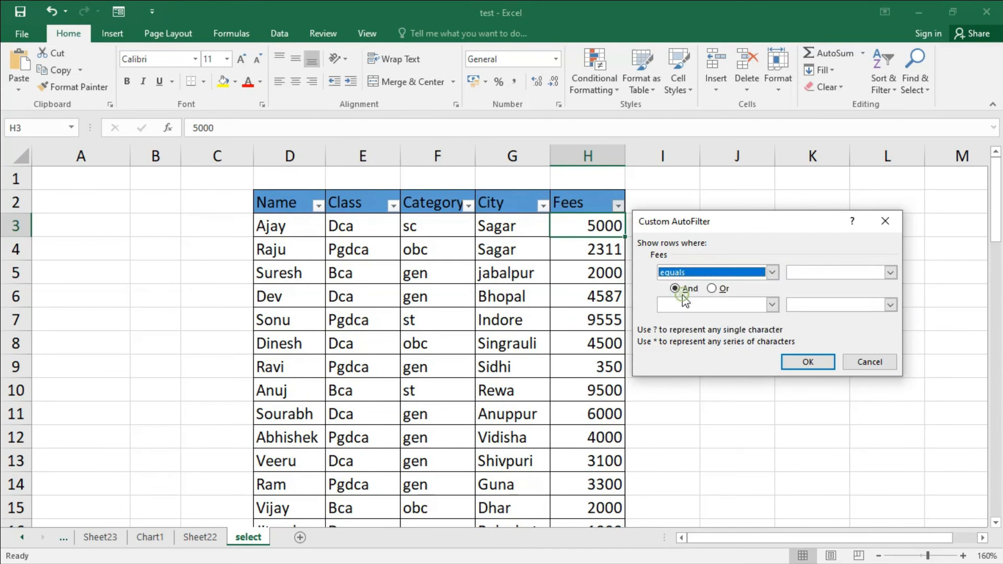
left_click(808, 273)
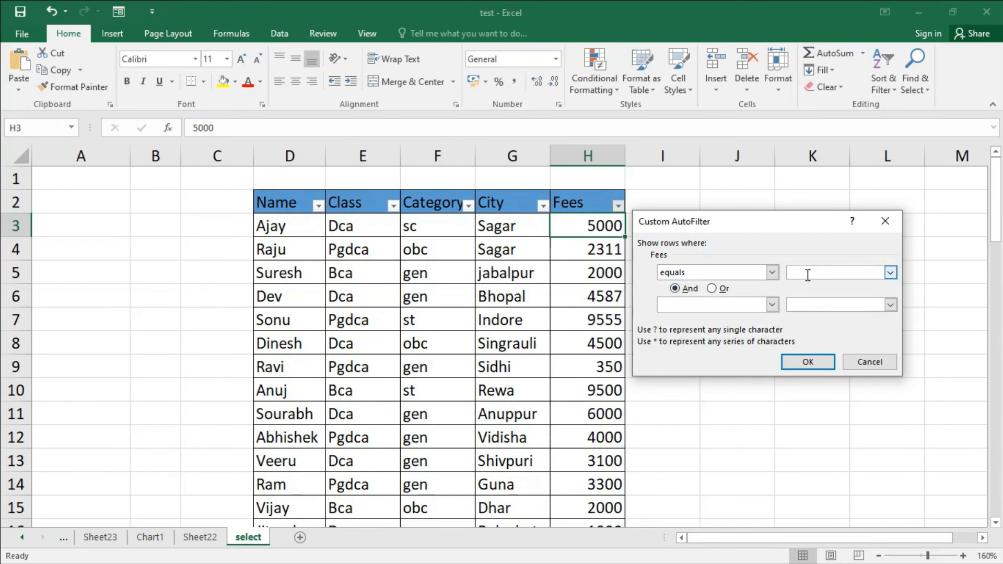
type("2000")
left_click(831, 272)
left_click(807, 362)
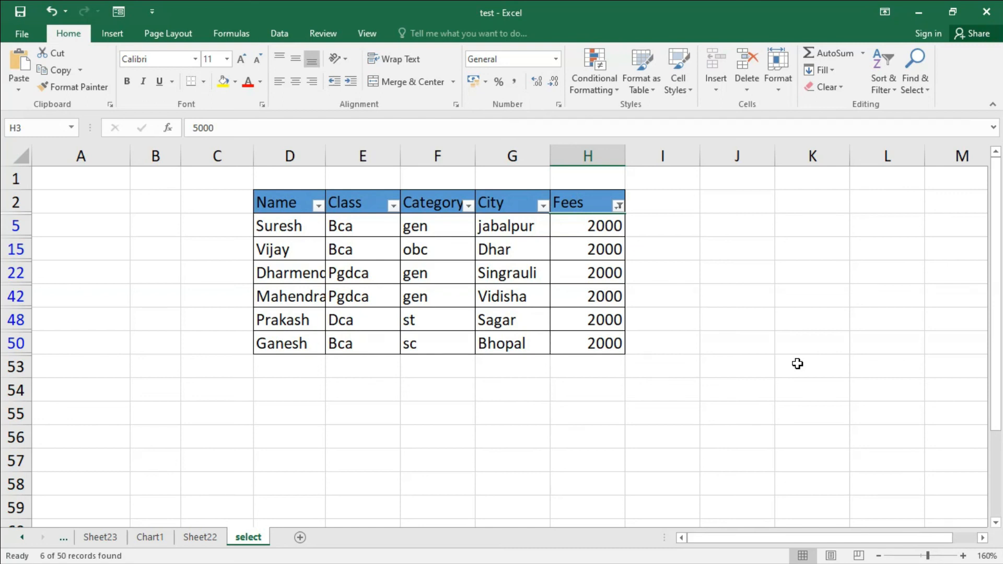
Step: Clear the custom filter from the Fees column
left_click(619, 205)
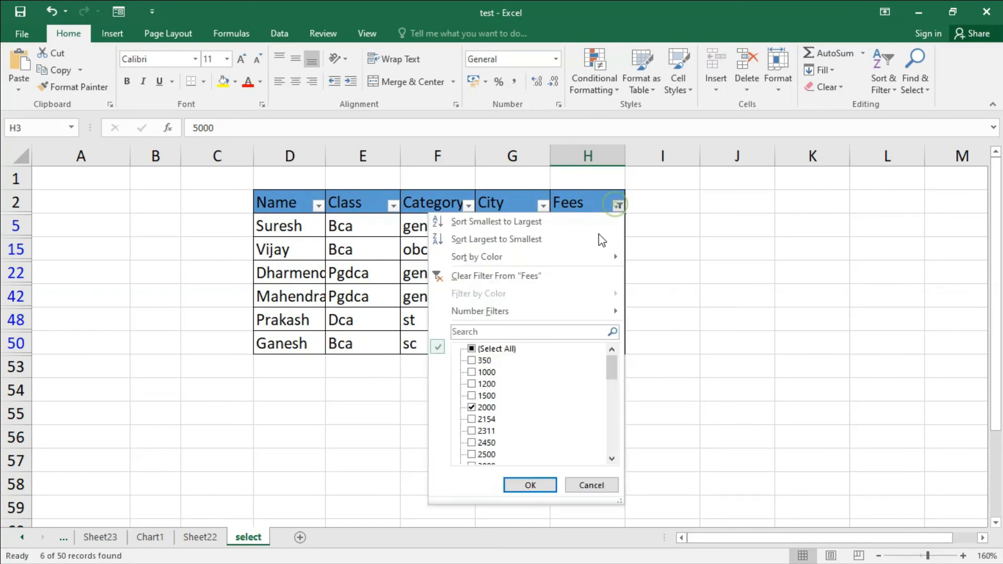
left_click(560, 277)
left_click(618, 205)
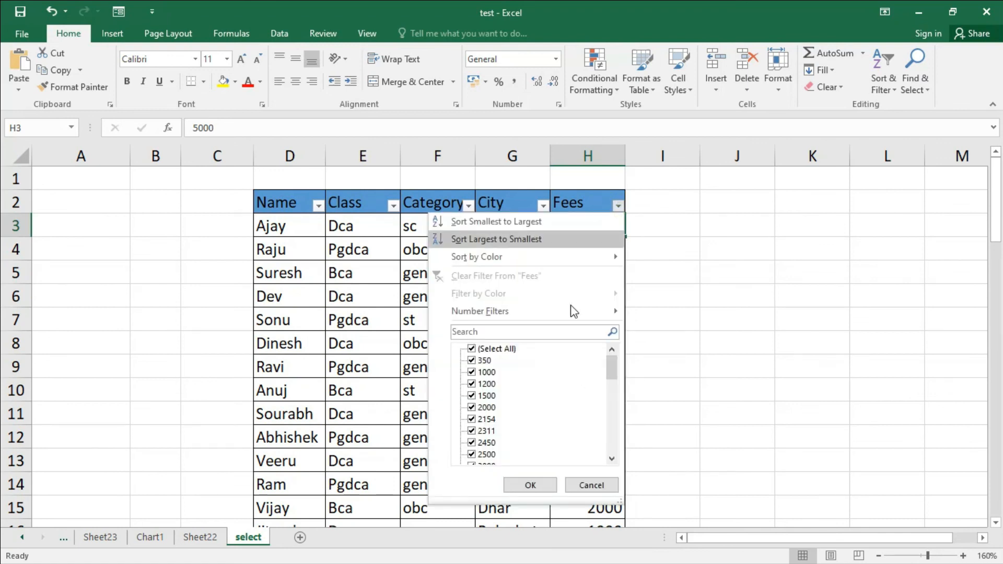
mouse_move(578, 319)
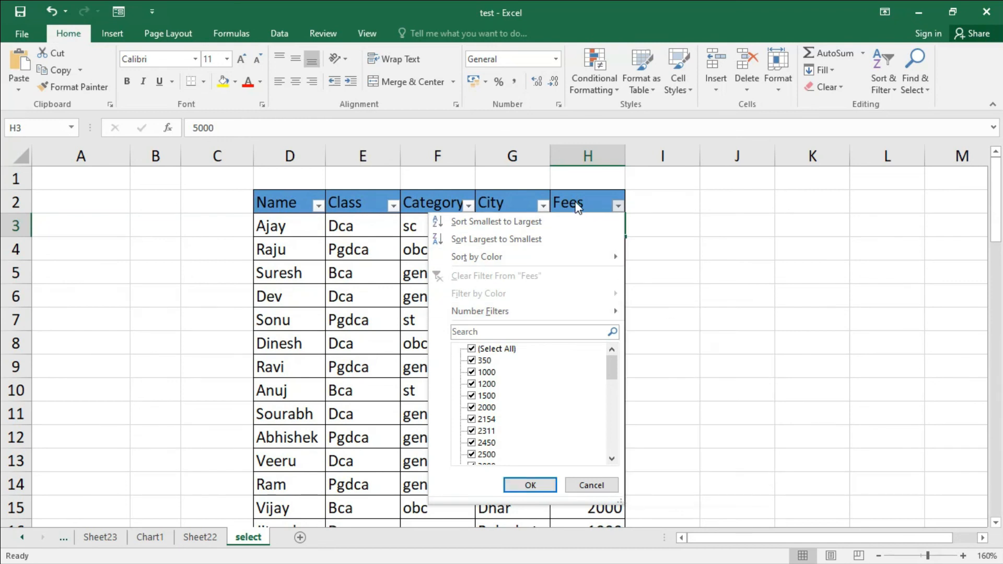
left_click(618, 206)
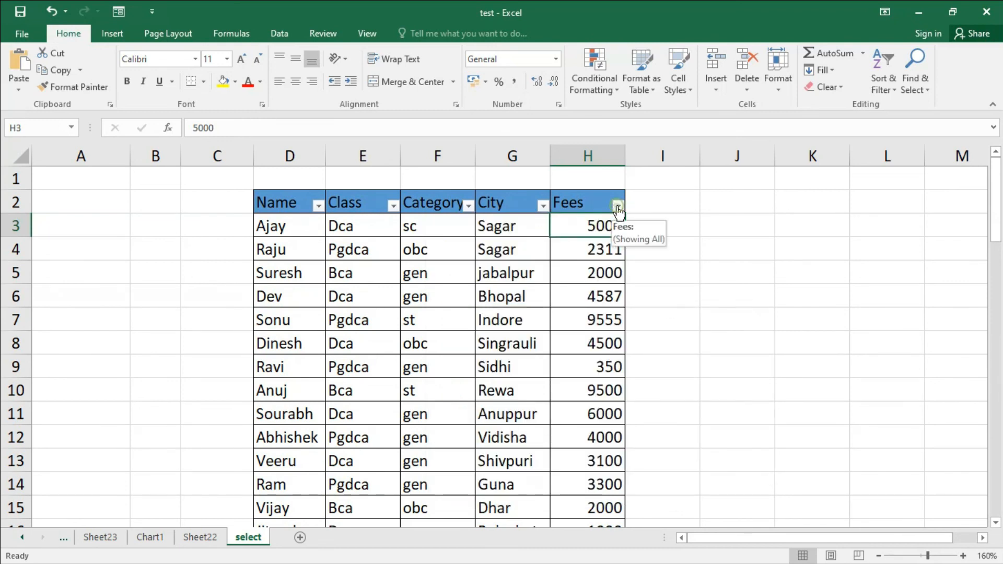
left_click(618, 206)
mouse_move(525, 312)
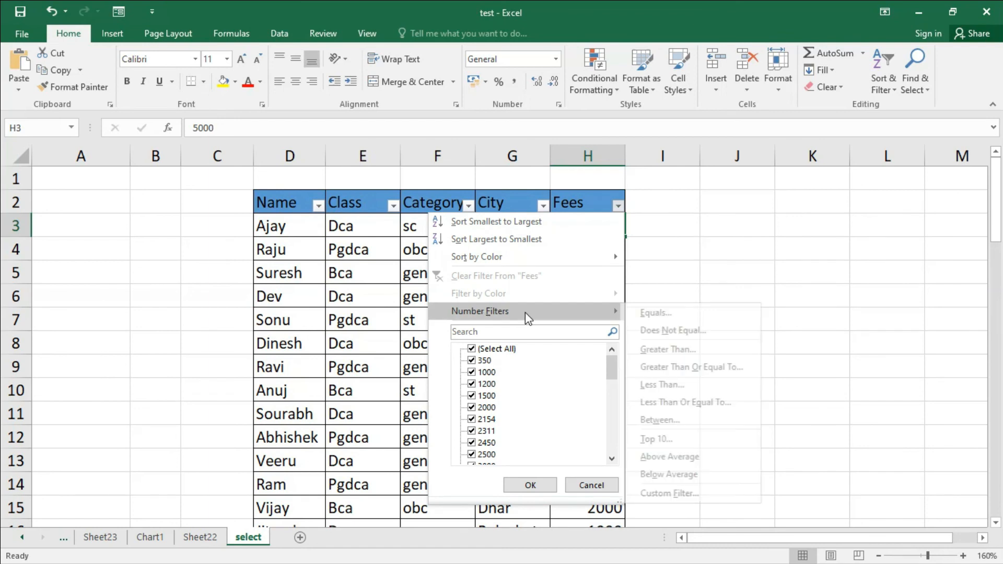
left_click(681, 253)
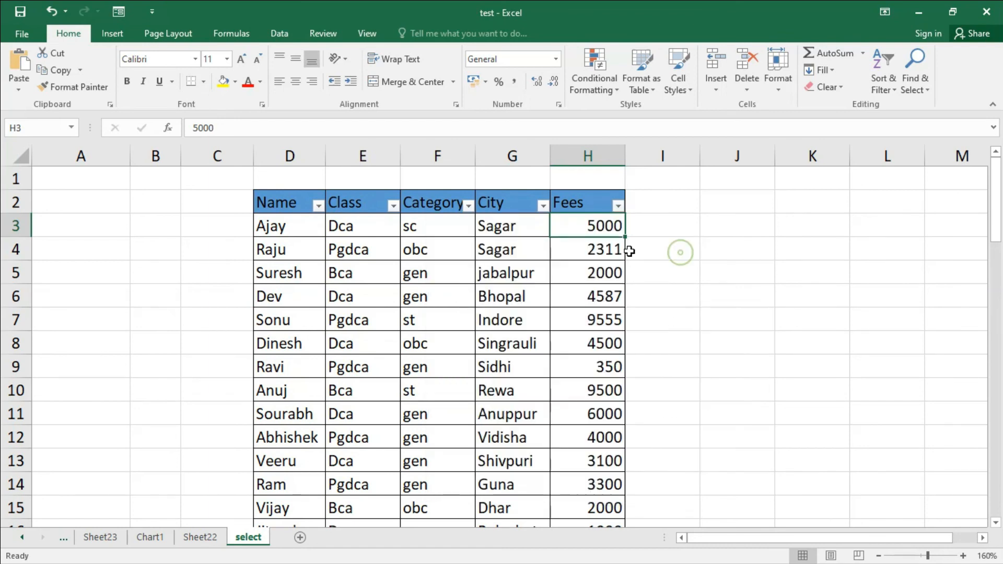
Step: Filter the Class column with a Begins With text filter for d
left_click(393, 206)
mouse_move(277, 317)
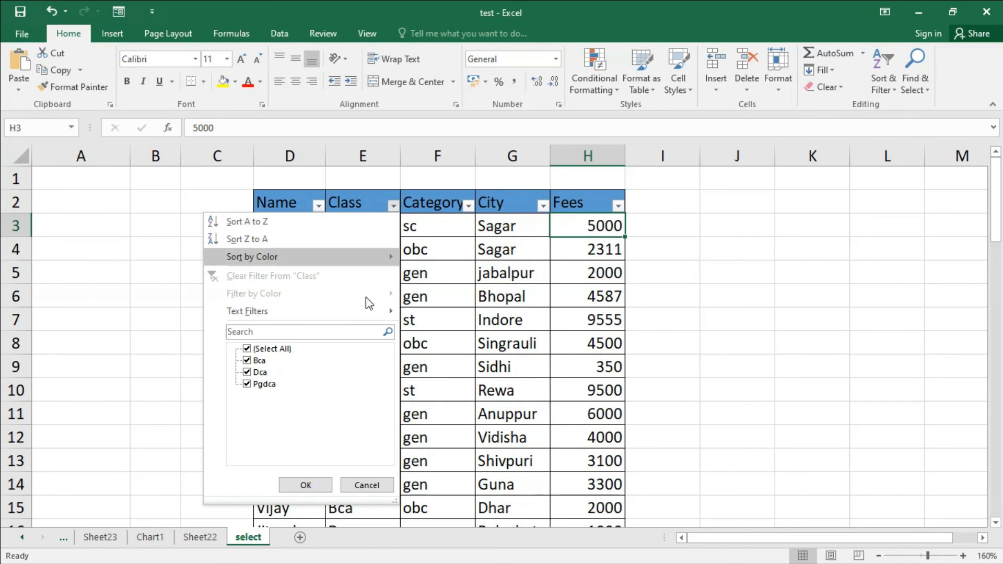
mouse_move(366, 320)
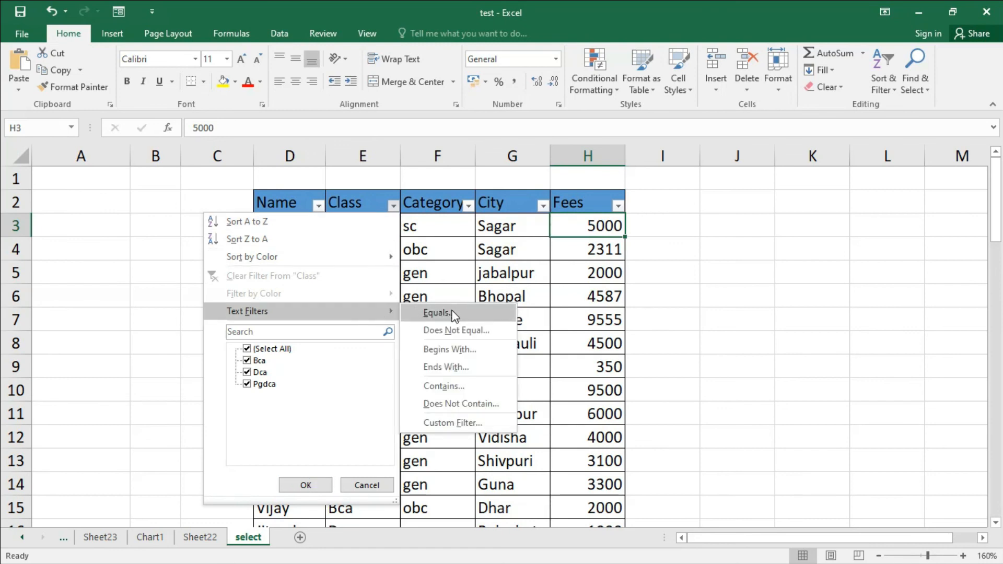
left_click(454, 349)
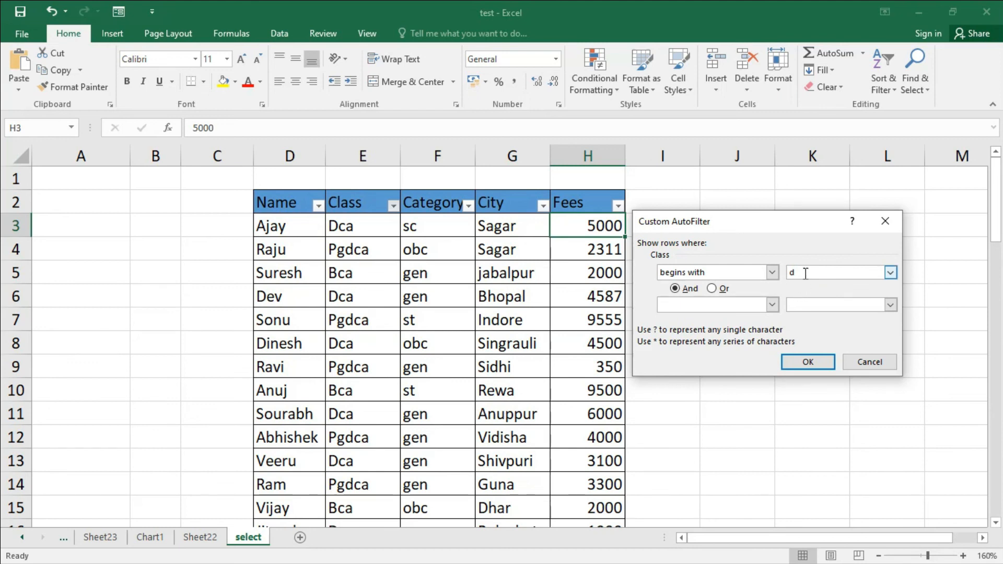
left_click(810, 362)
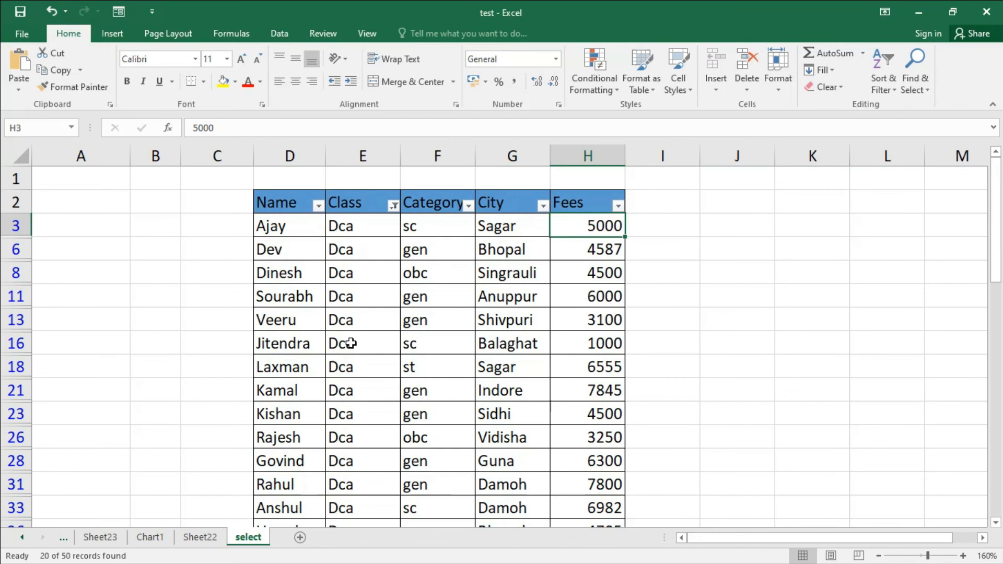
Step: Review the filtered rows and clear the filter from the Class column
scroll(347, 337, "down", 4)
scroll(340, 340, "up", 5)
left_click(393, 206)
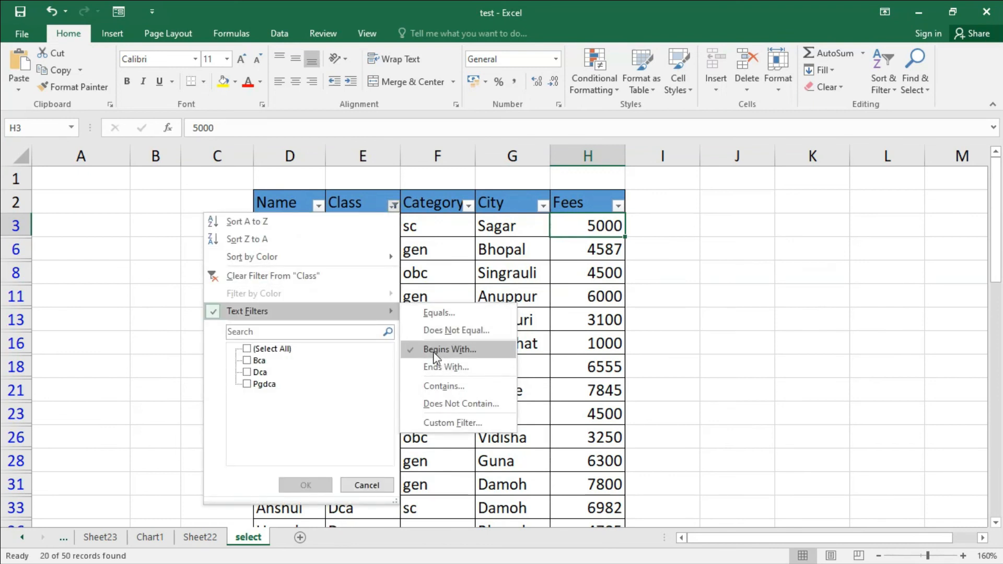
left_click(332, 277)
left_click(477, 304)
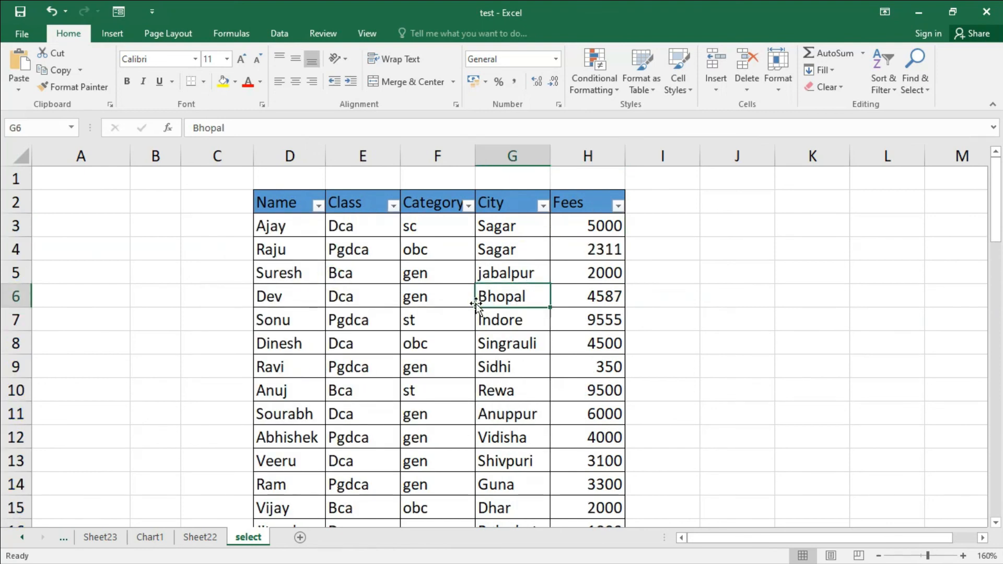